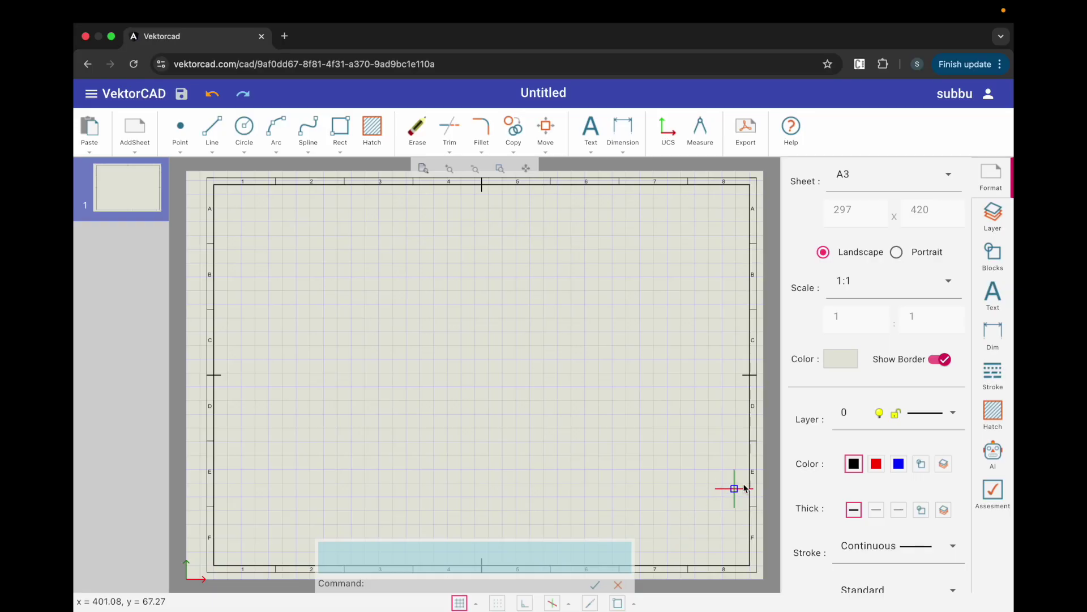
With thin line weight and snap on, draw a vertical directrix line
click(878, 514)
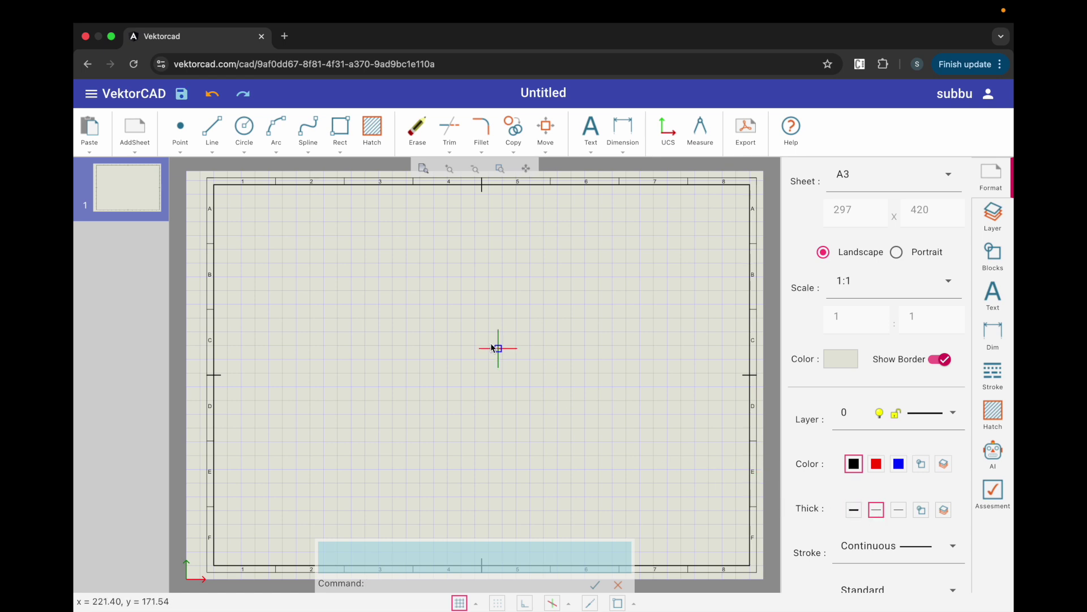
click(497, 603)
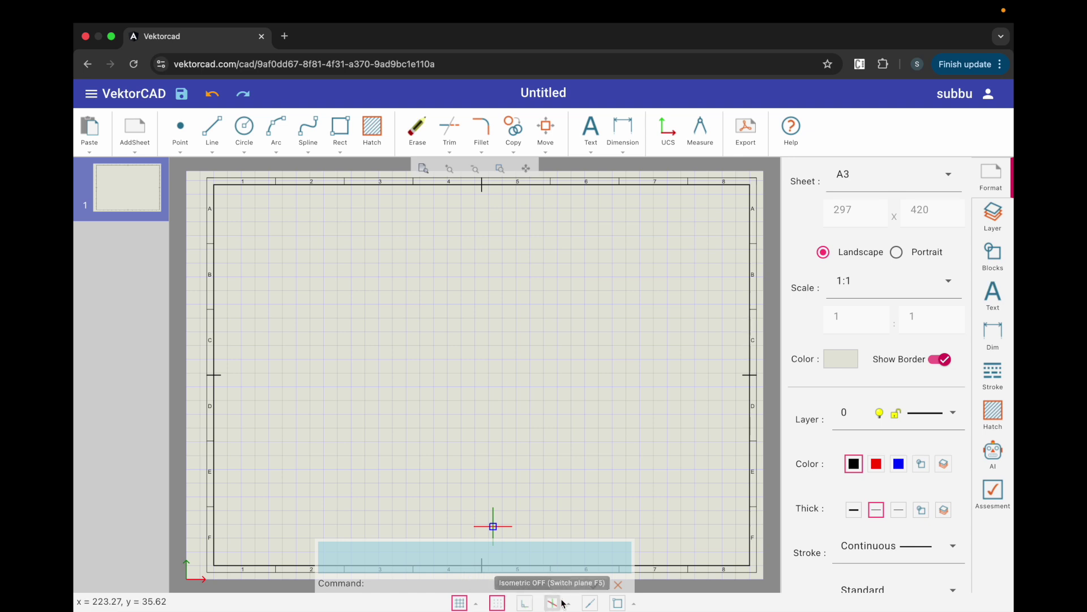
click(618, 603)
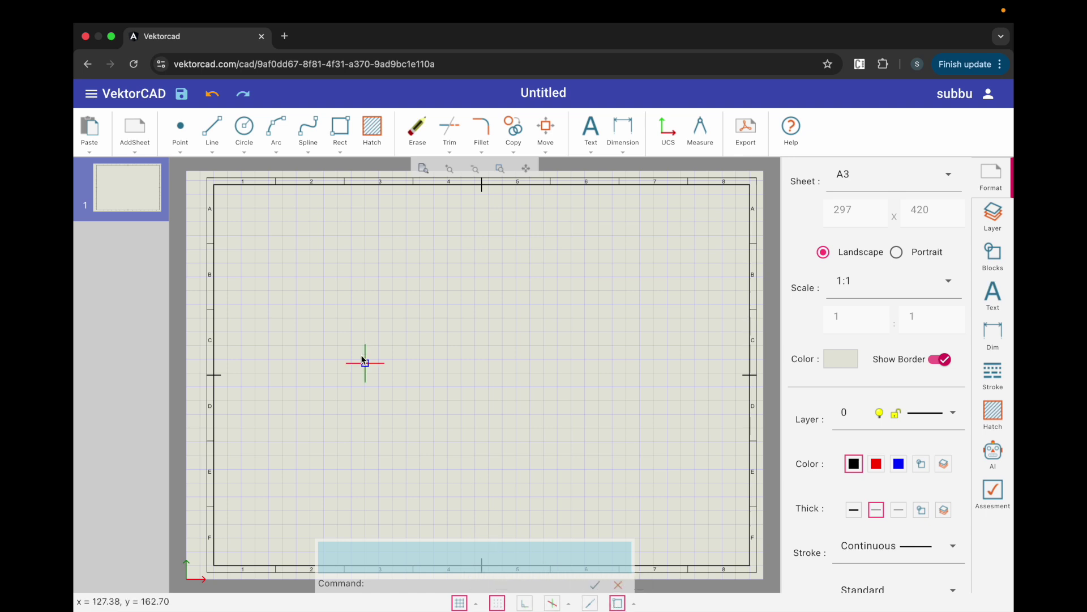
click(213, 131)
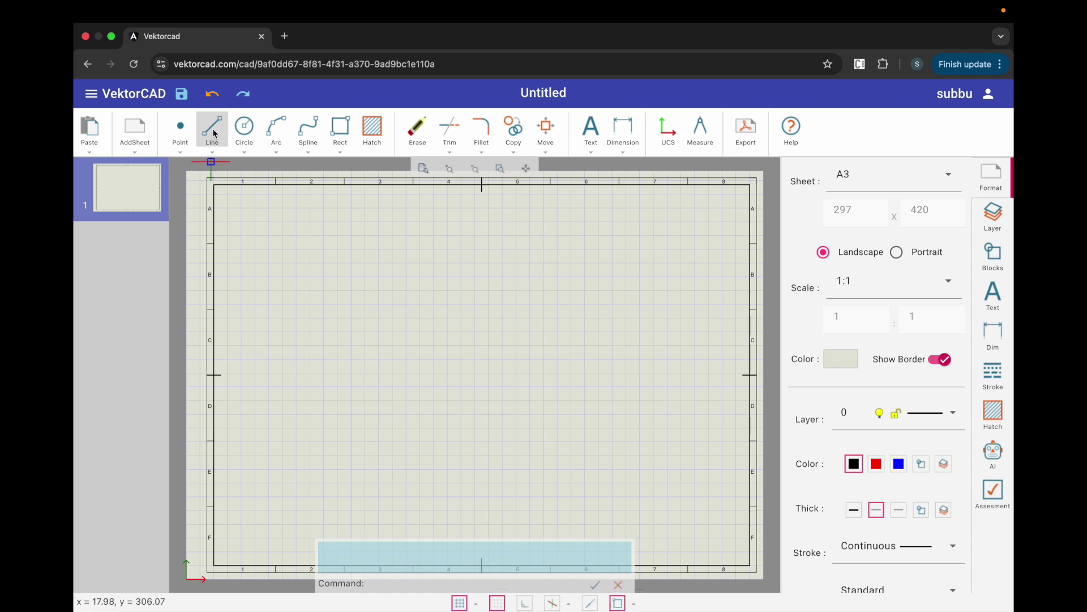
click(255, 276)
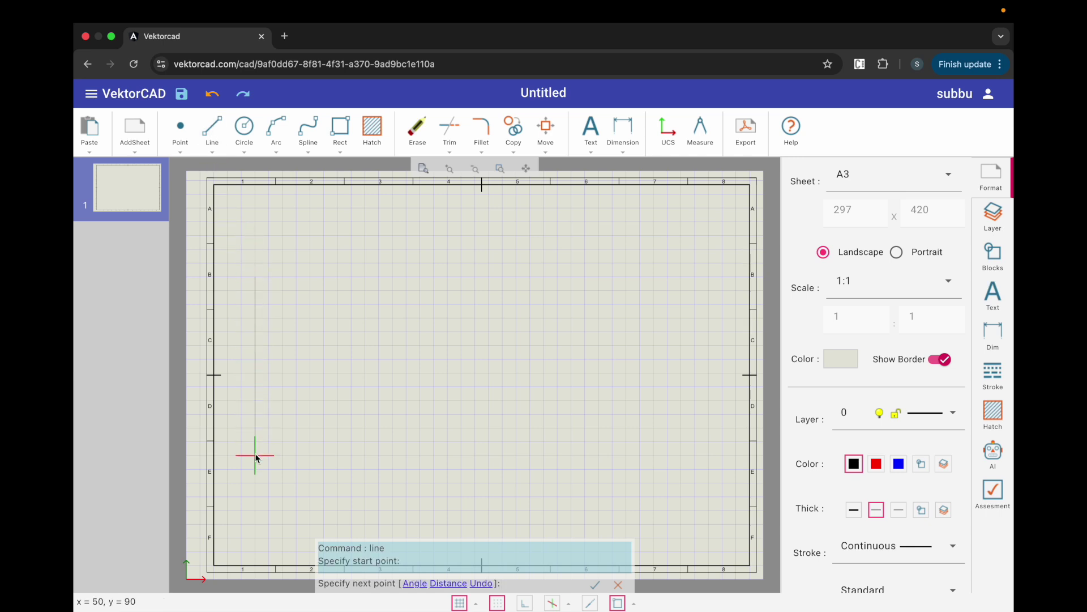
click(255, 469)
key(Escape)
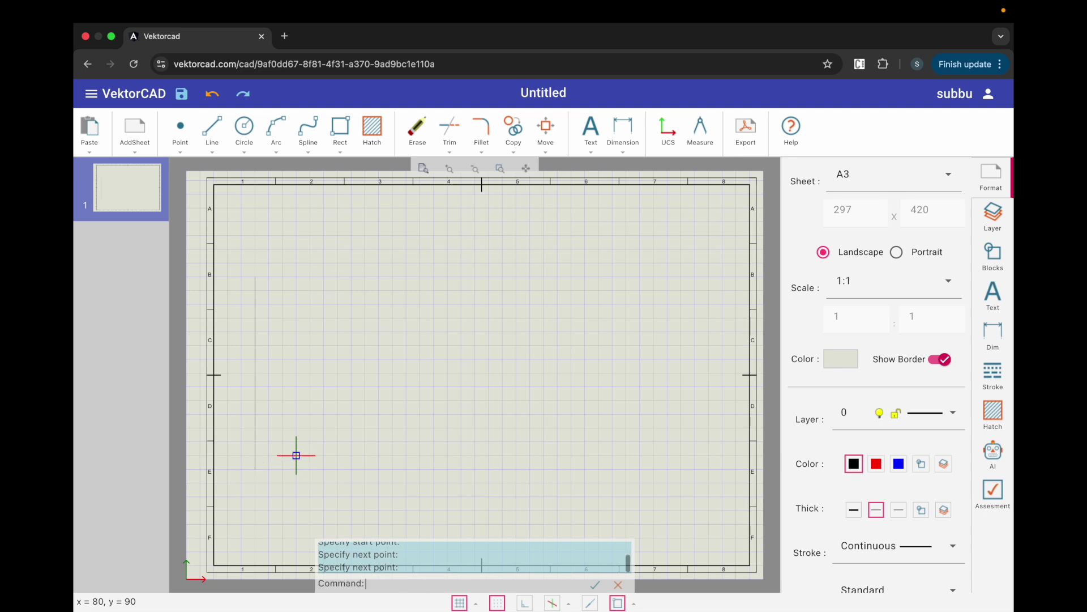
Label the line's top end 'A' and its bottom end 'B'
click(592, 134)
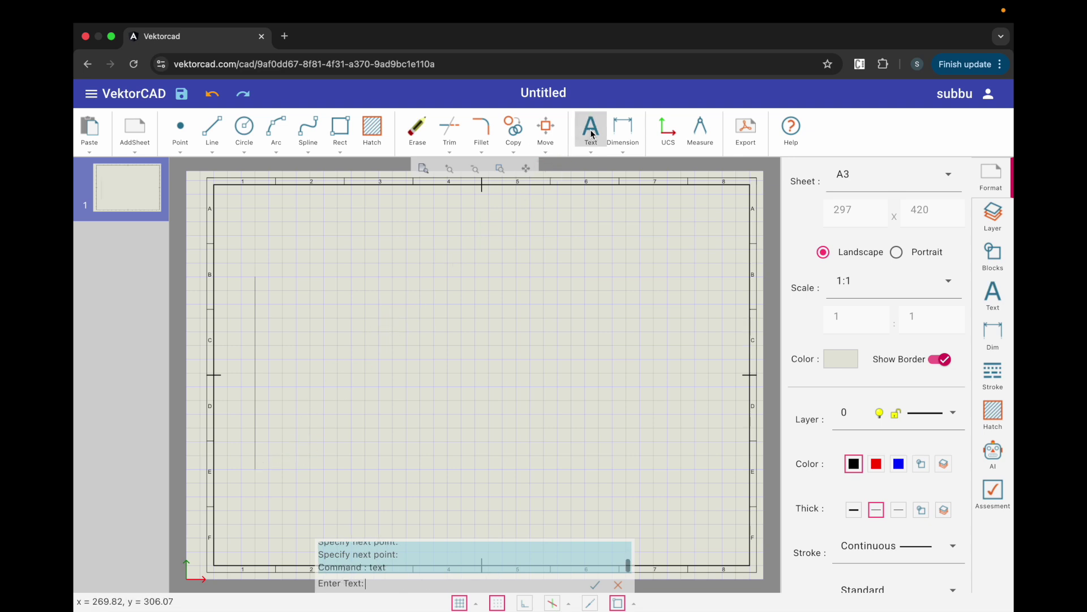
text(A)
key(Return)
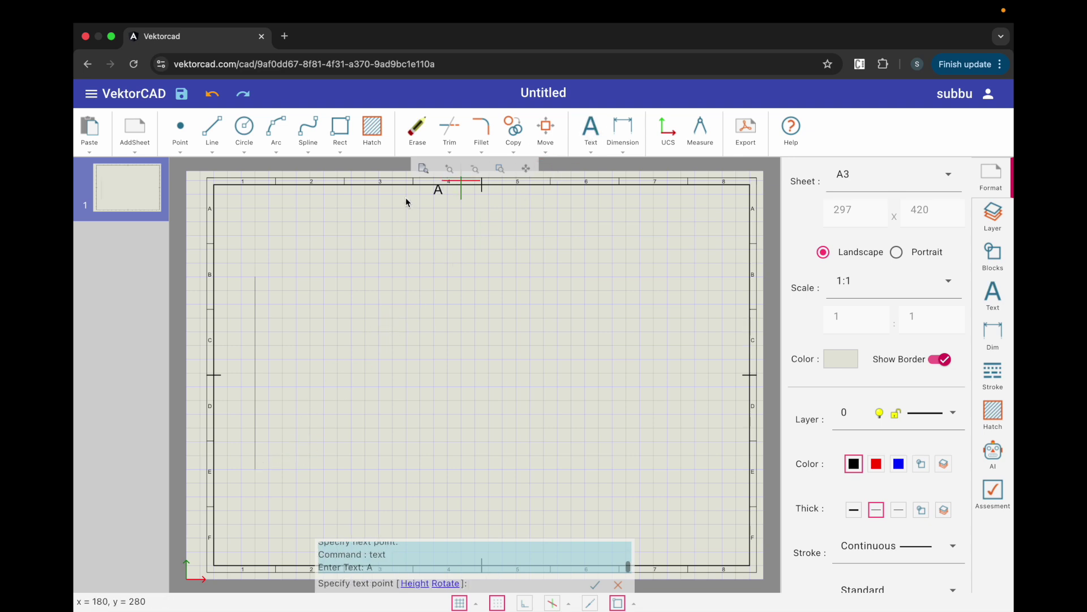
click(229, 278)
key(Return)
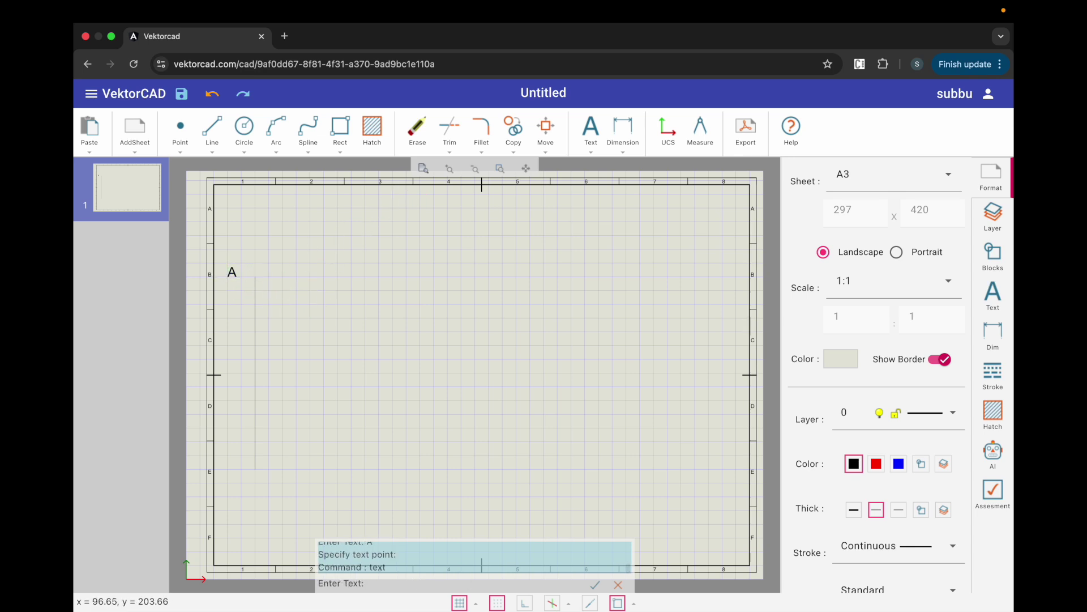
text(B)
key(Return)
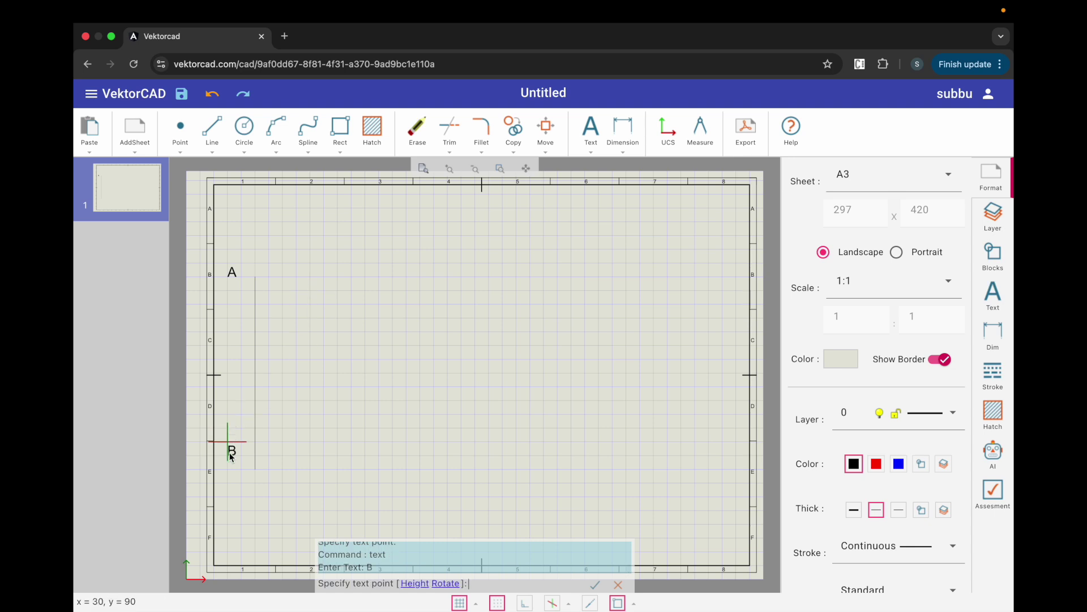
click(231, 469)
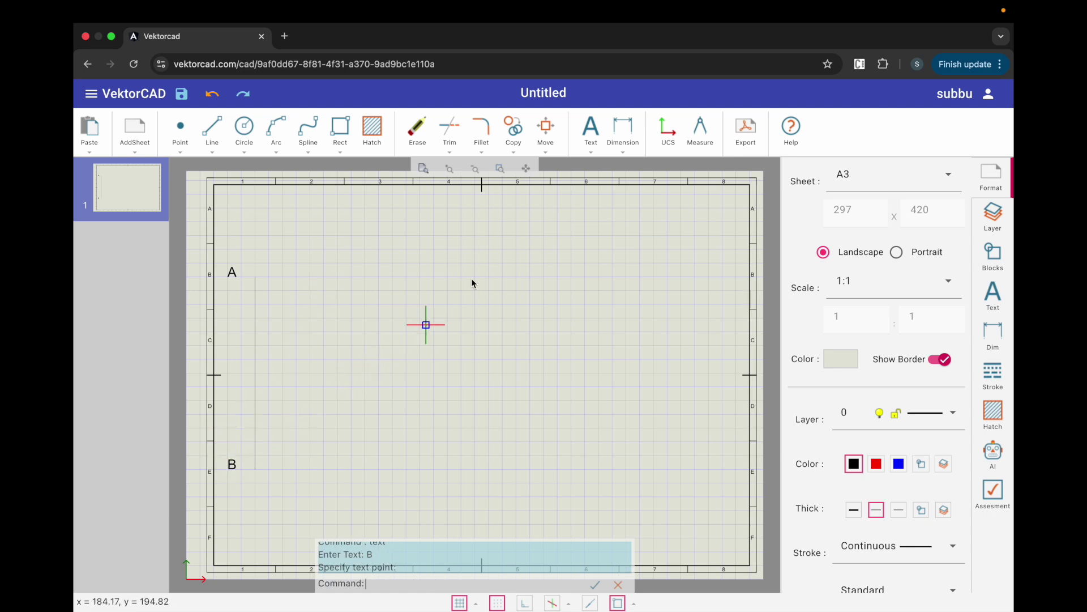
Move the UCS origin to the directrix midpoint and label it 'C'
click(669, 130)
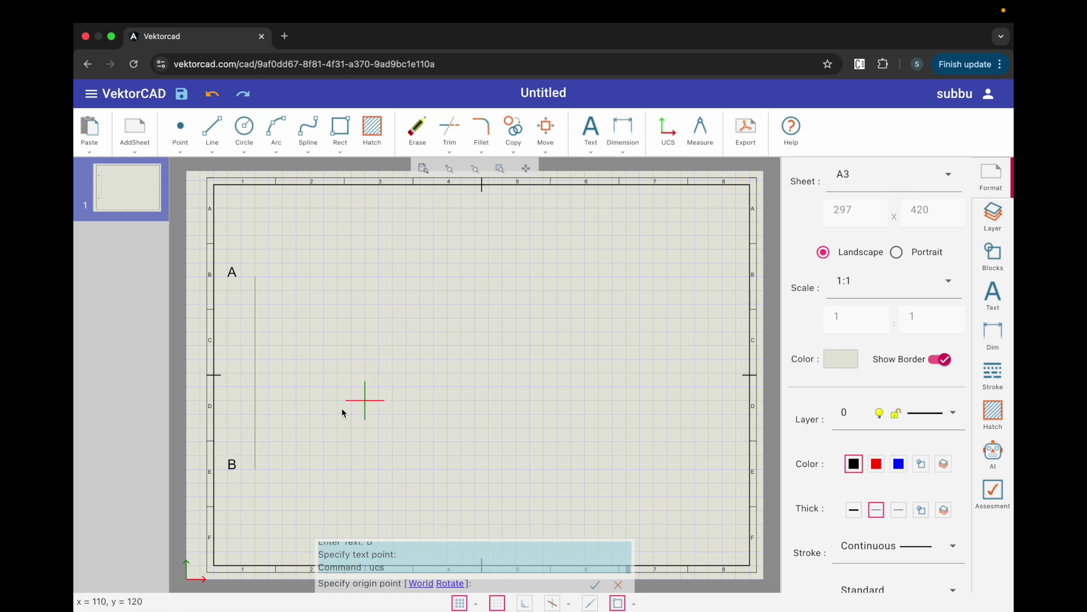
click(255, 373)
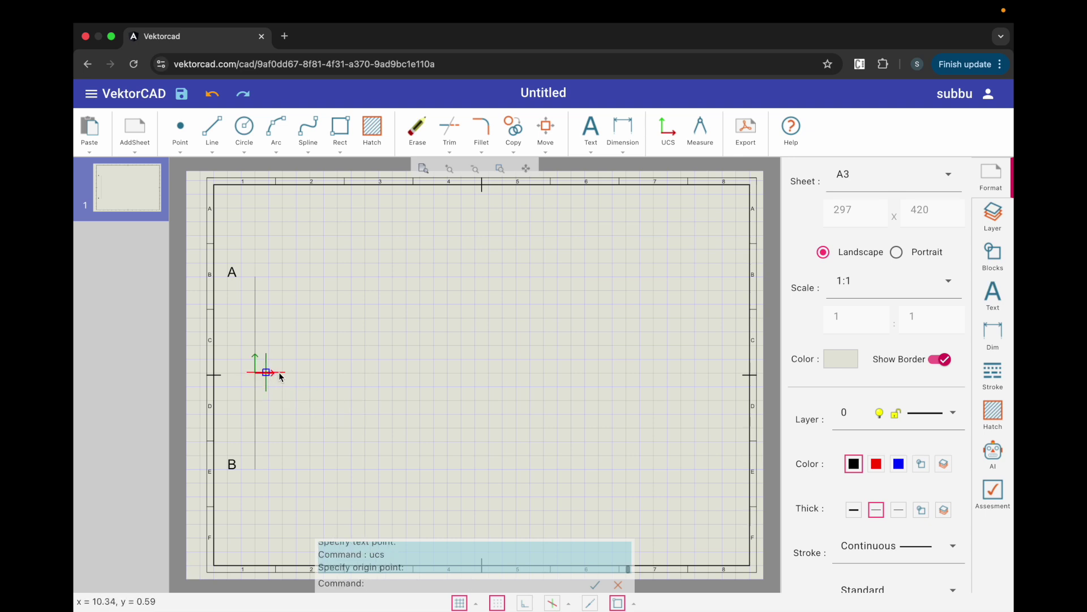
click(592, 139)
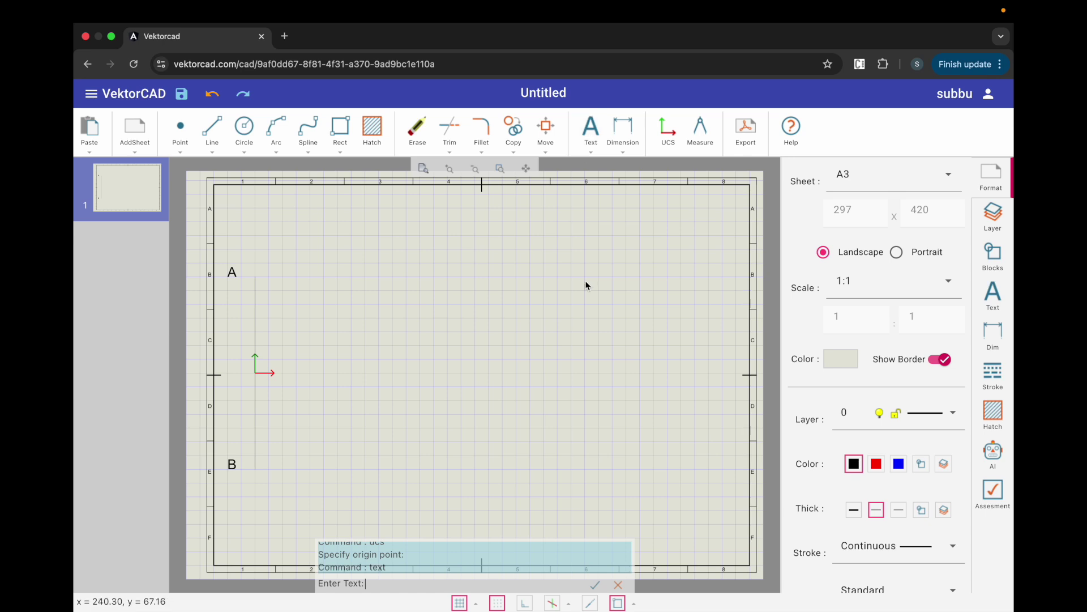
text(C)
key(Return)
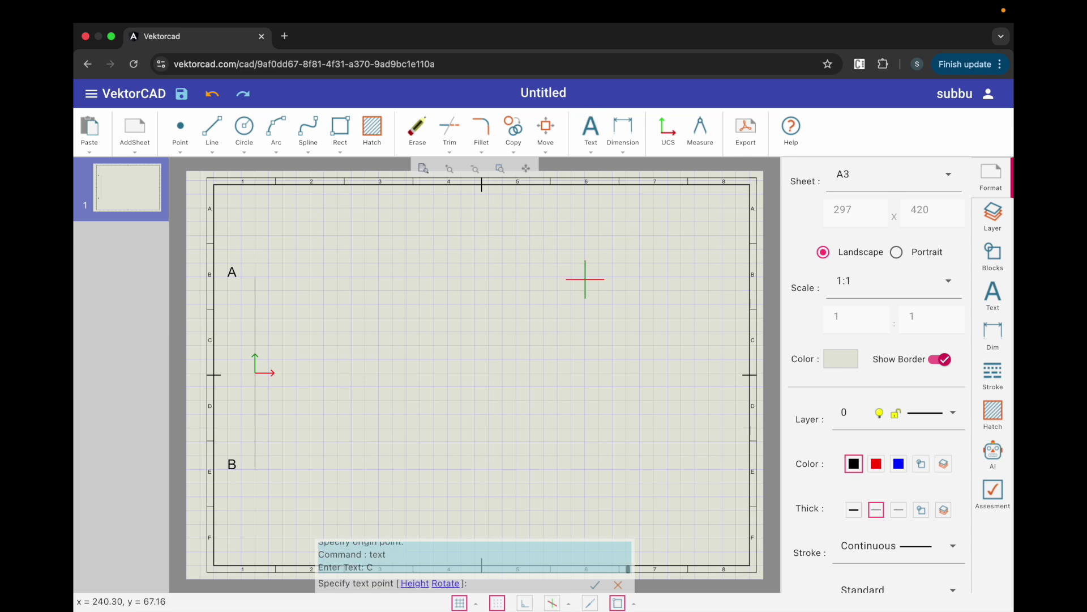
click(232, 375)
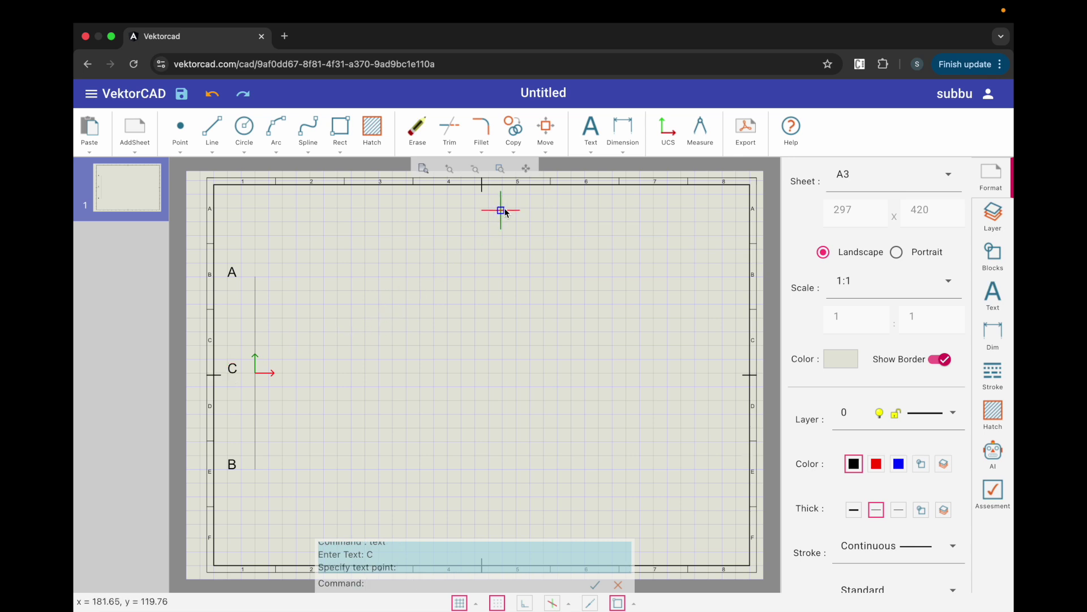
Draw the horizontal axis from C rightward to x=190
click(212, 129)
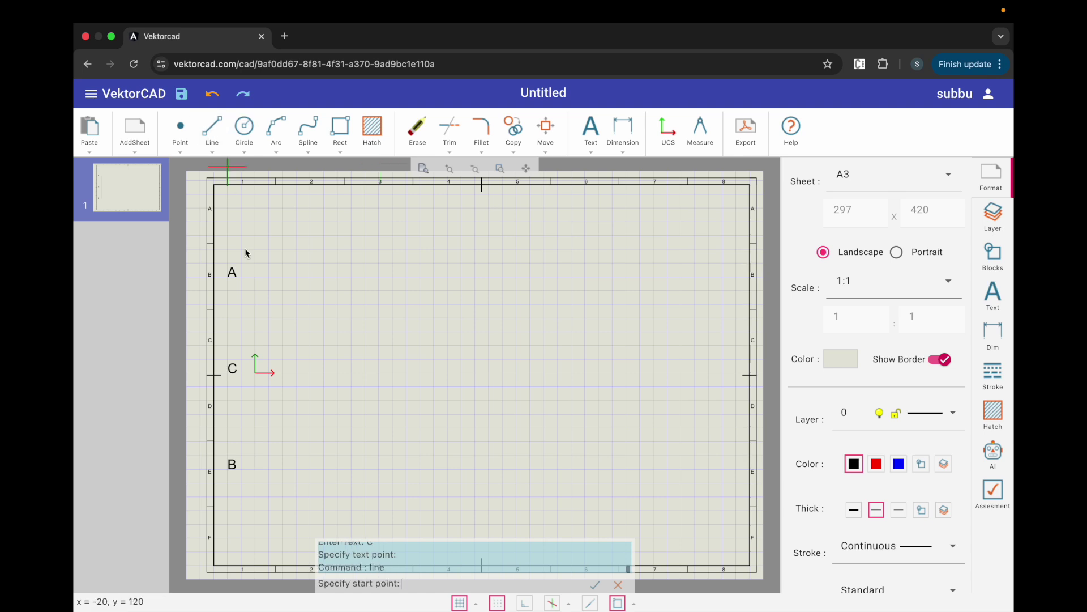
click(256, 375)
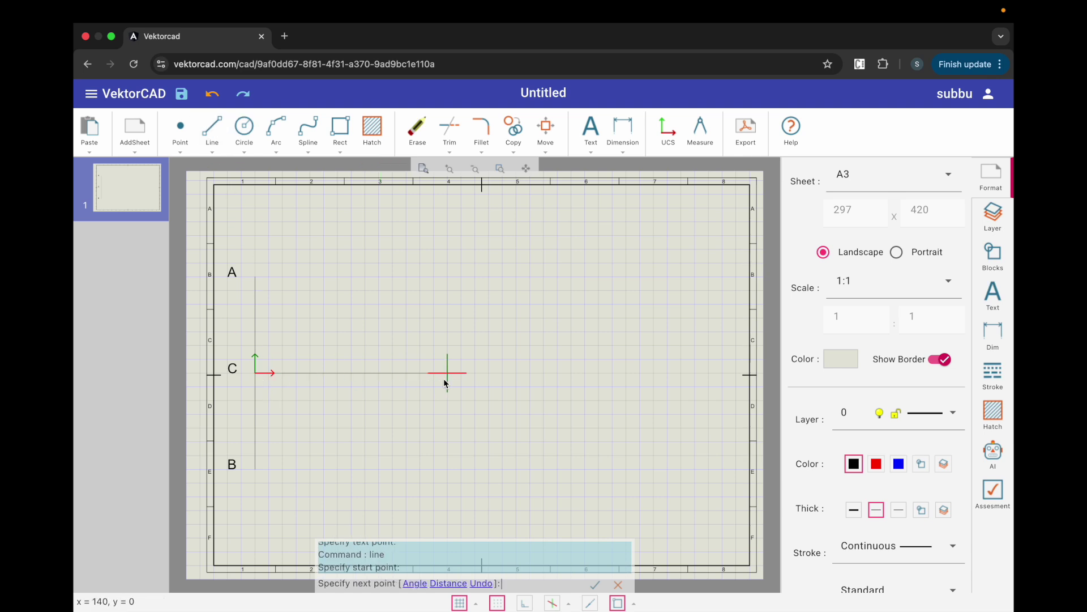
click(523, 377)
key(Escape)
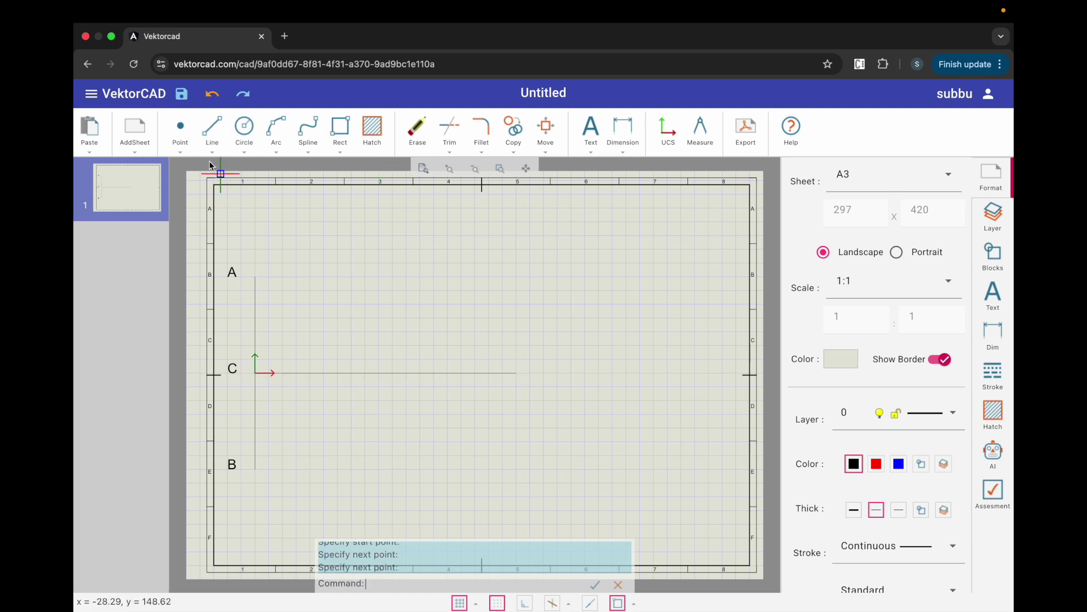
Place point F 50 units along the axis and label it 'F'
click(181, 130)
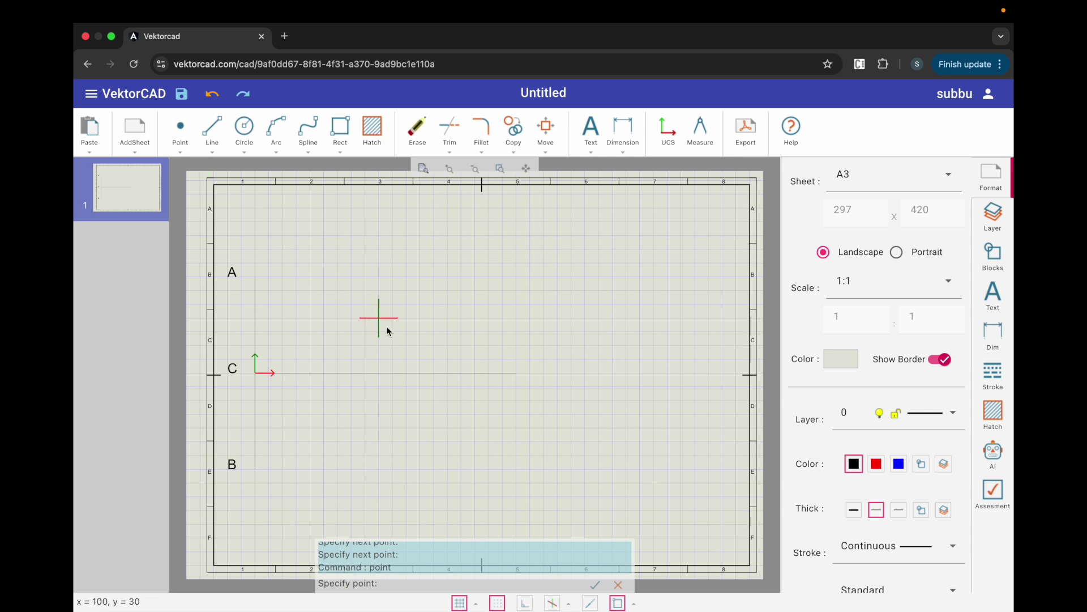
text(50)
key(Return)
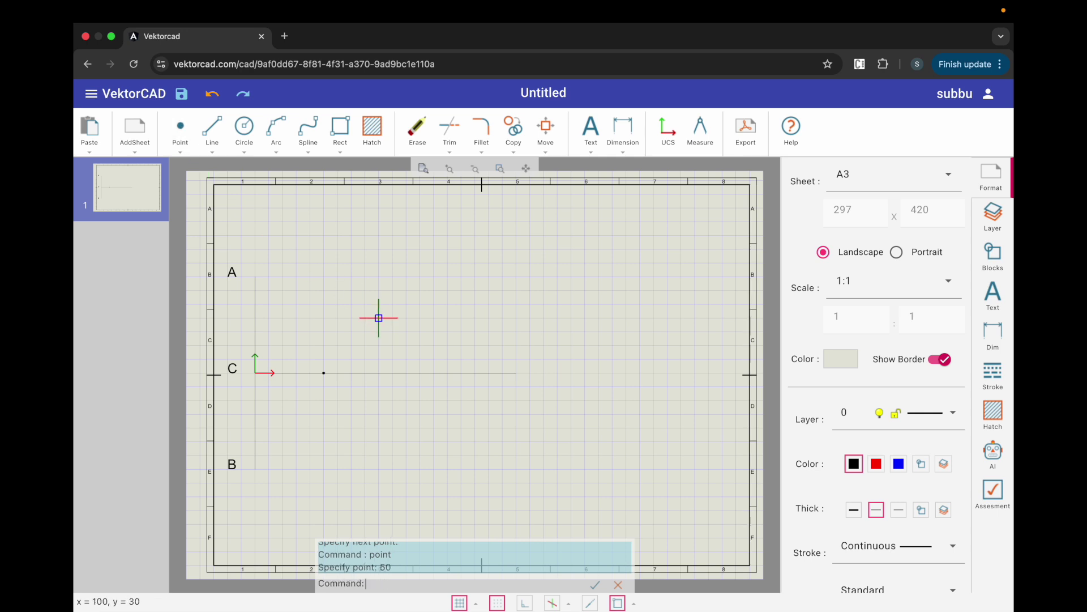
click(590, 128)
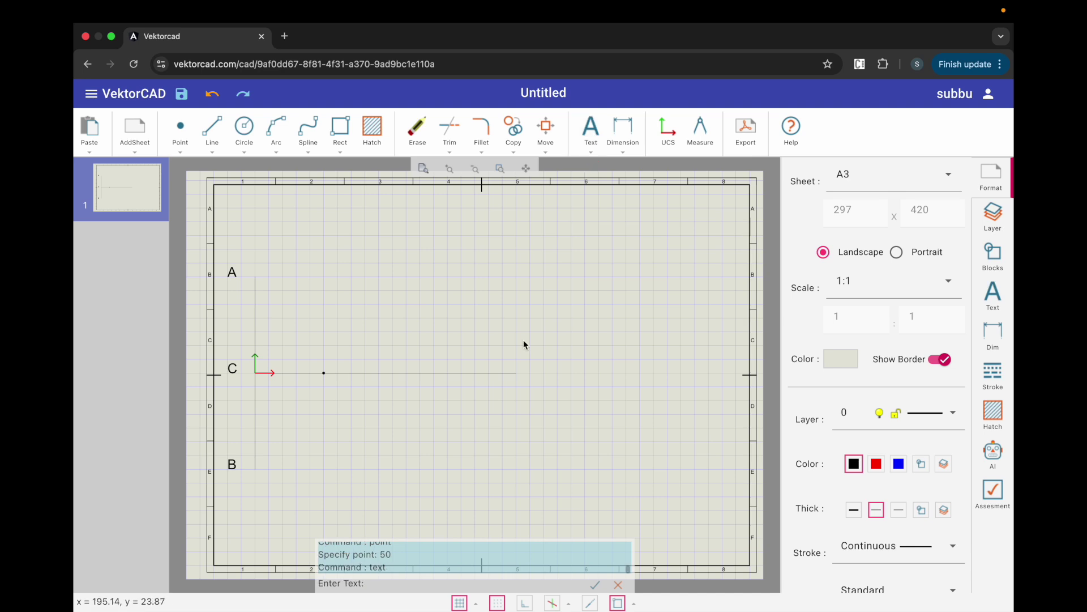
text(F)
key(Return)
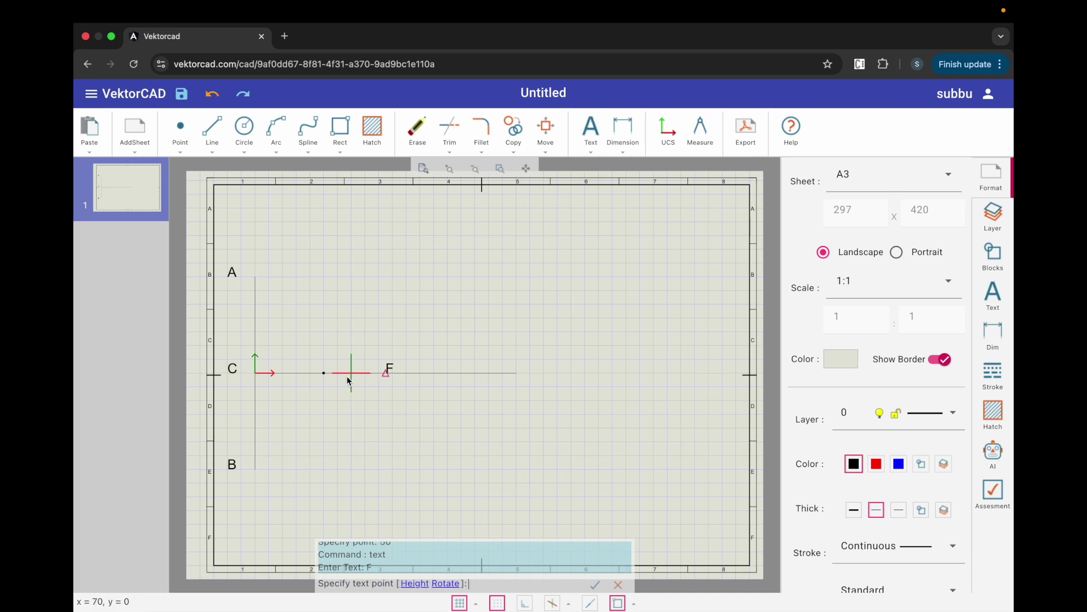
click(315, 368)
Divide CF into 2 equal parts and label the midpoint 'V'
click(180, 152)
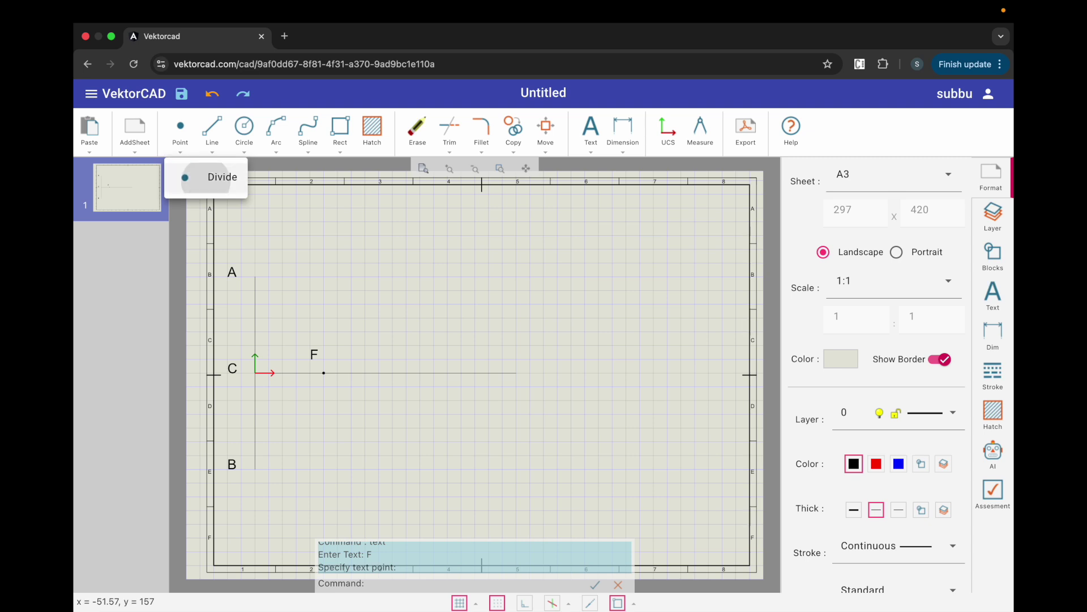
click(207, 177)
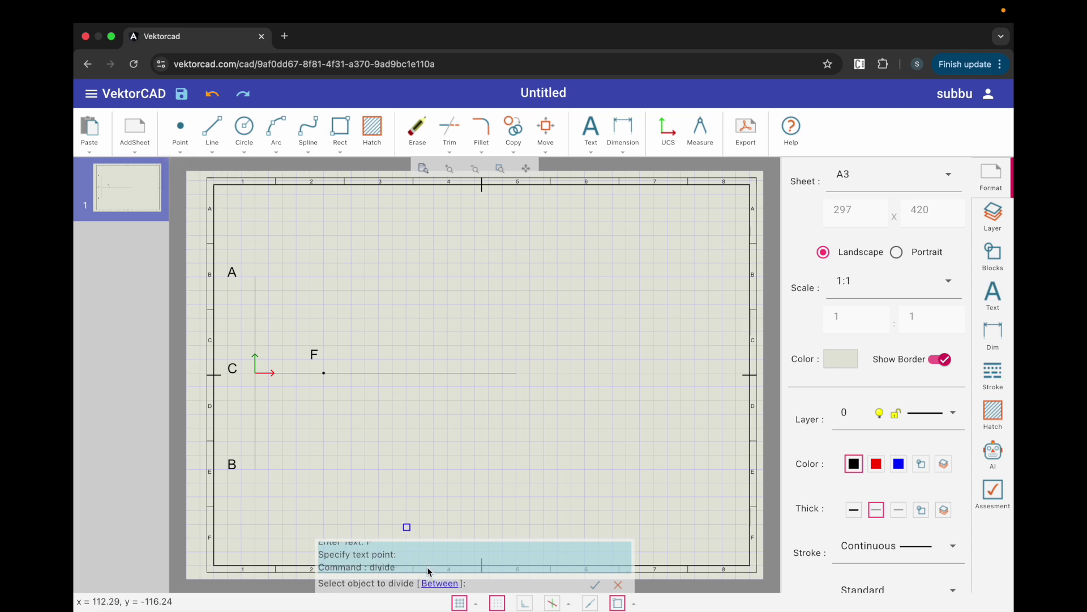
click(436, 584)
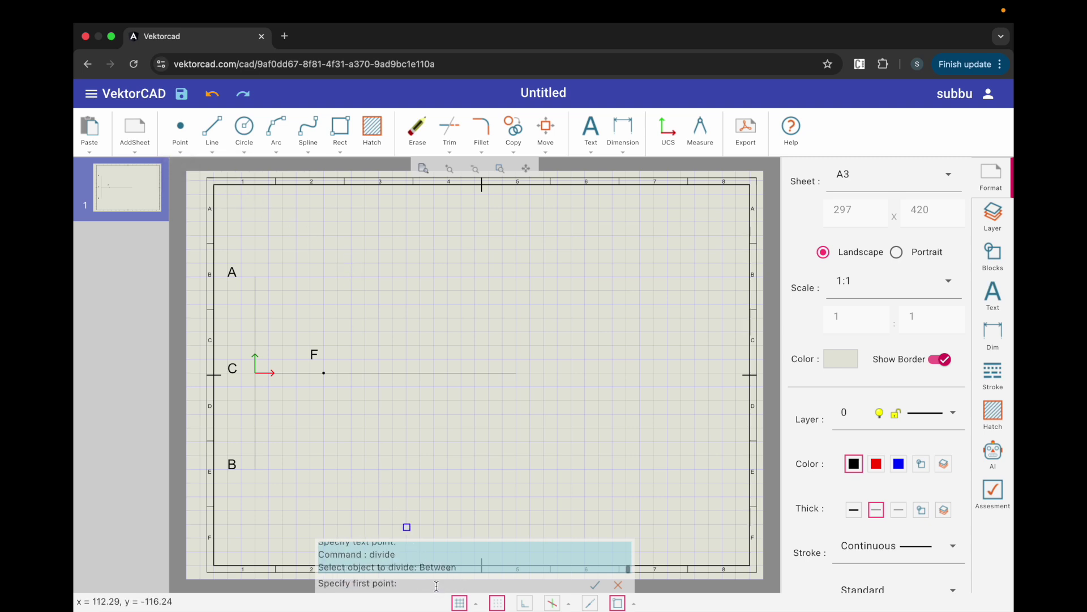
click(255, 374)
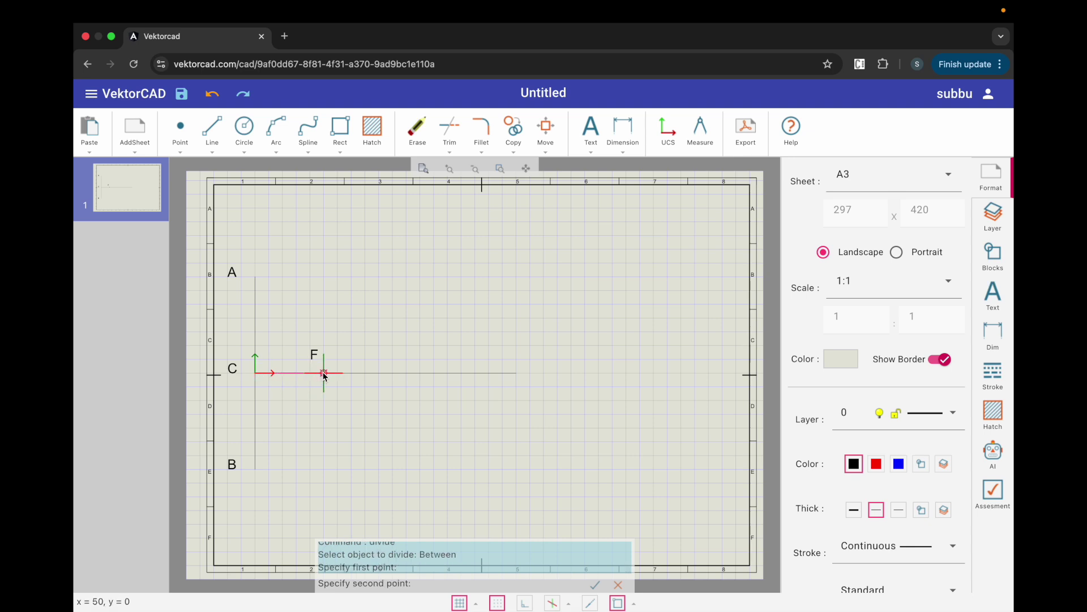
click(323, 372)
text(2)
key(Return)
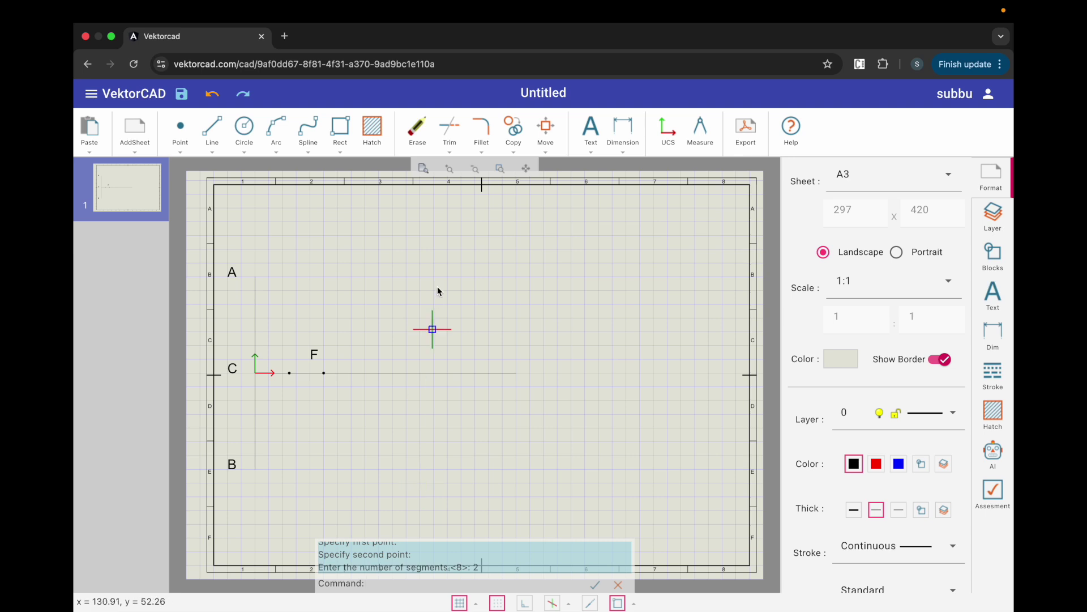
click(588, 139)
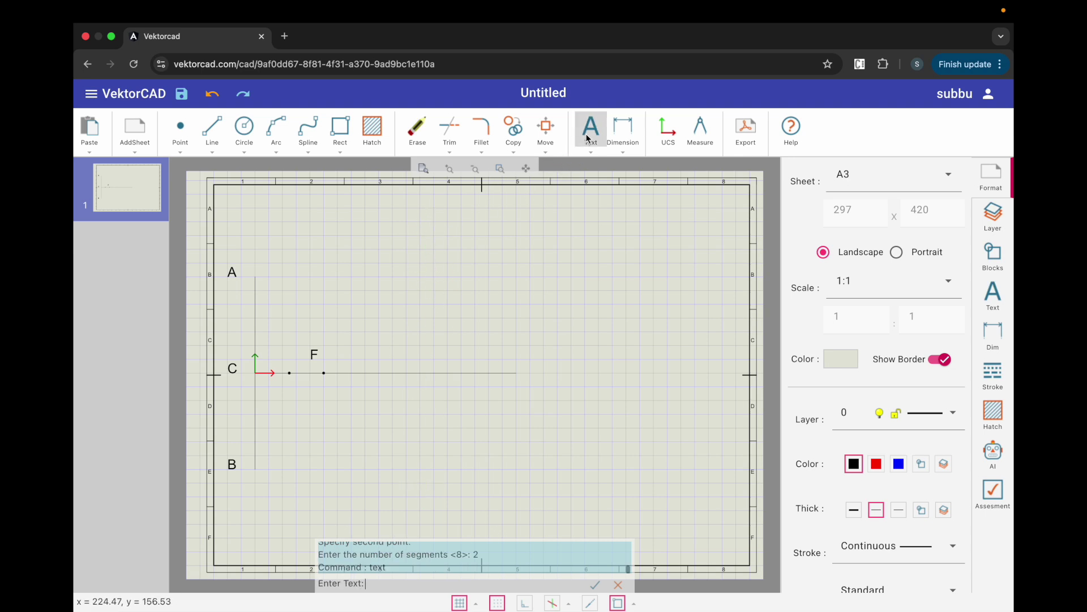
text(V)
key(Return)
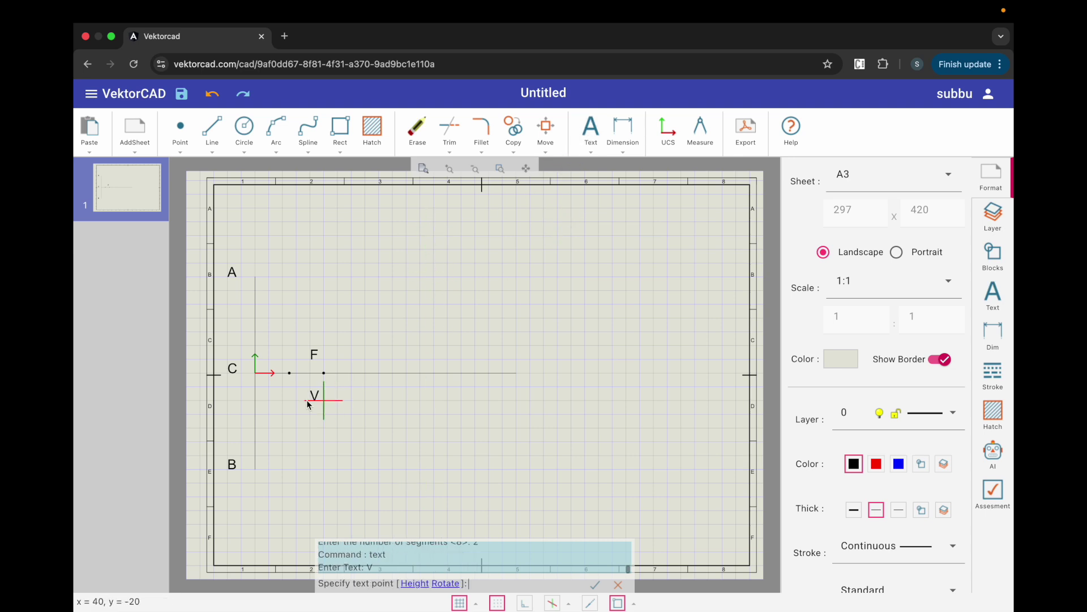
click(276, 369)
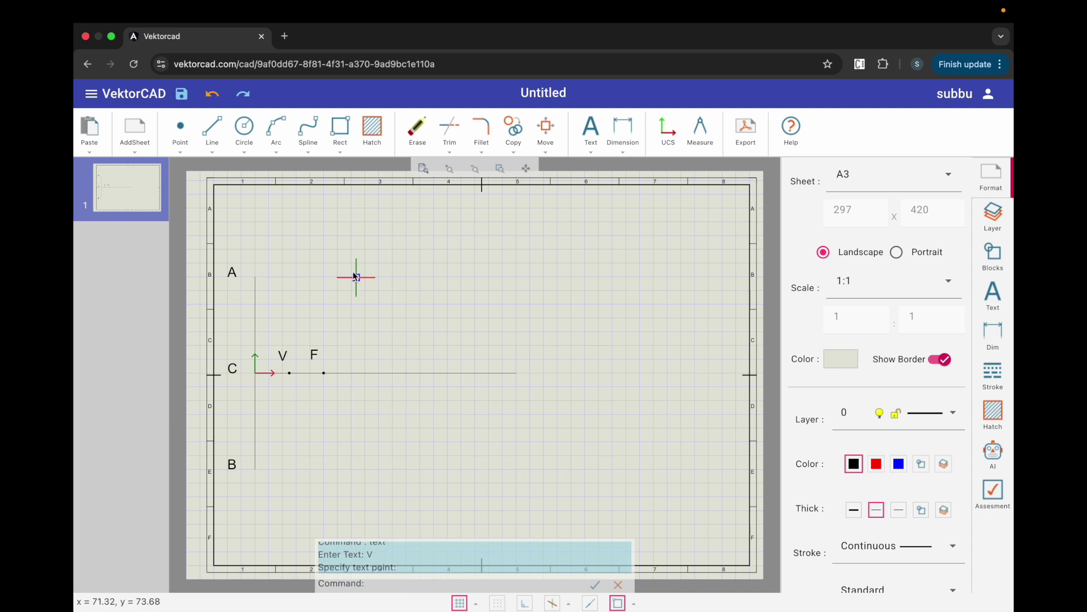
Draw a line from V at 90° with length equal to the distance VF
click(212, 130)
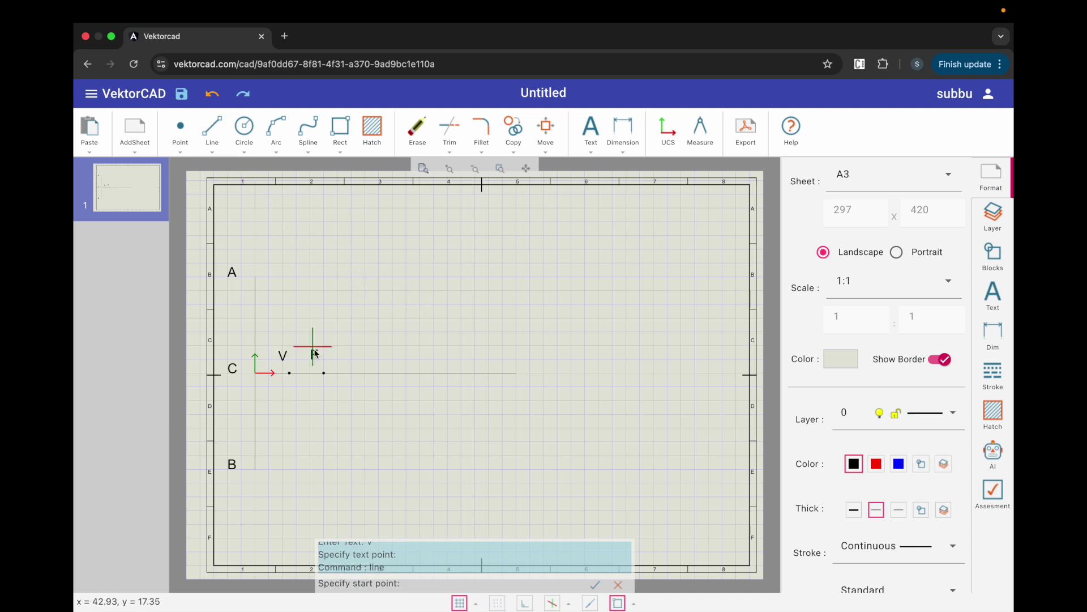
click(290, 372)
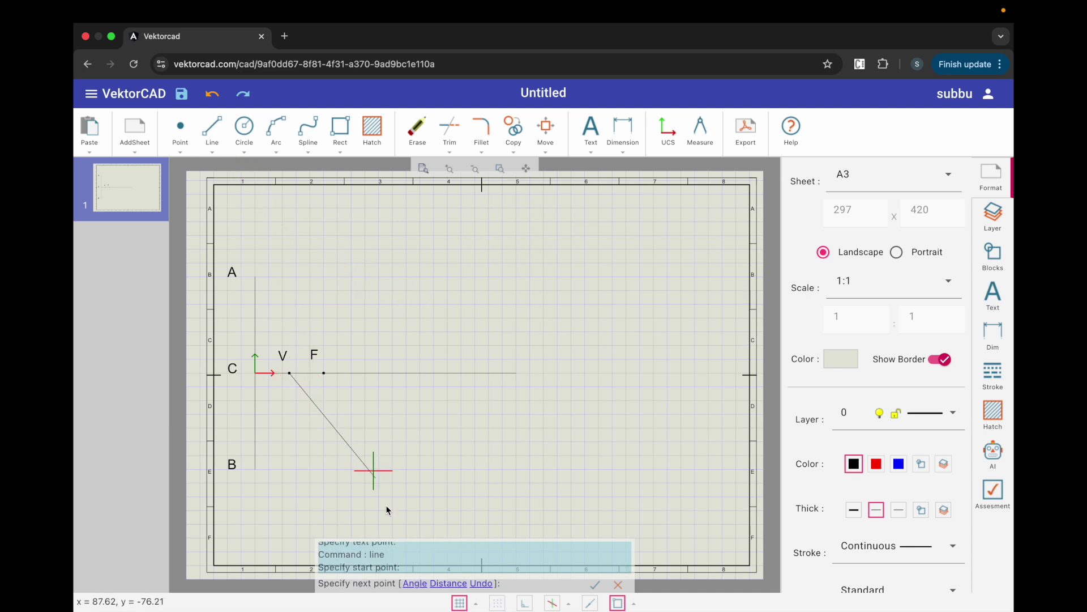
click(447, 583)
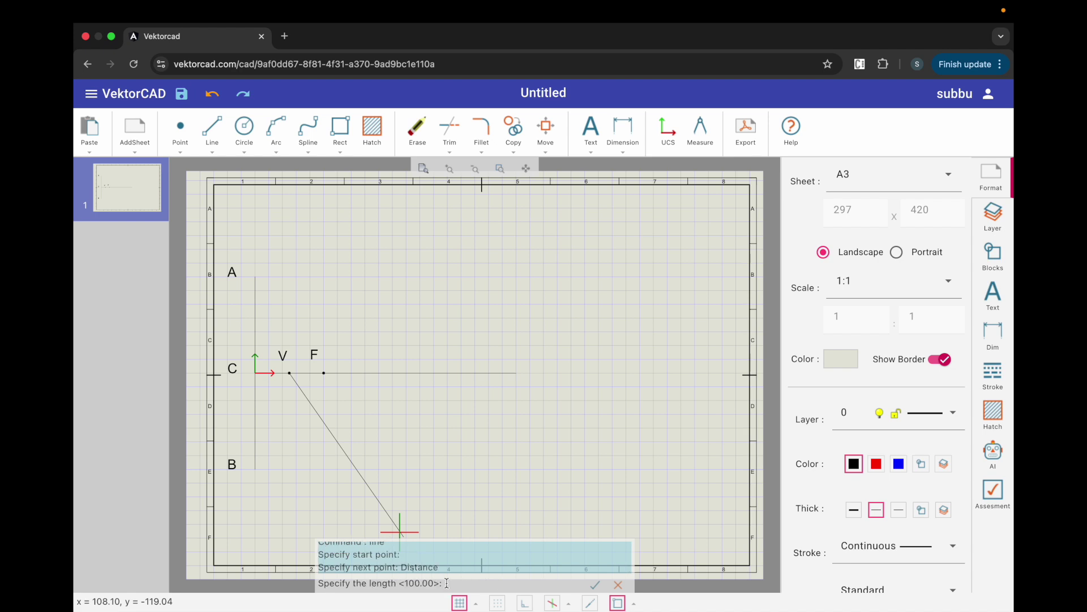
click(324, 372)
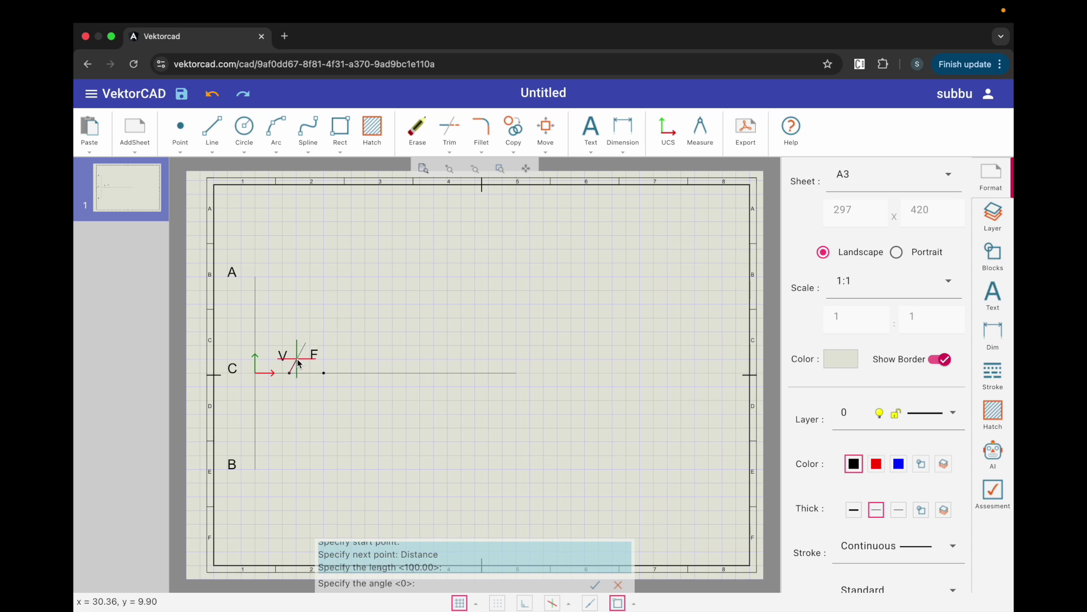
text(90)
key(Return)
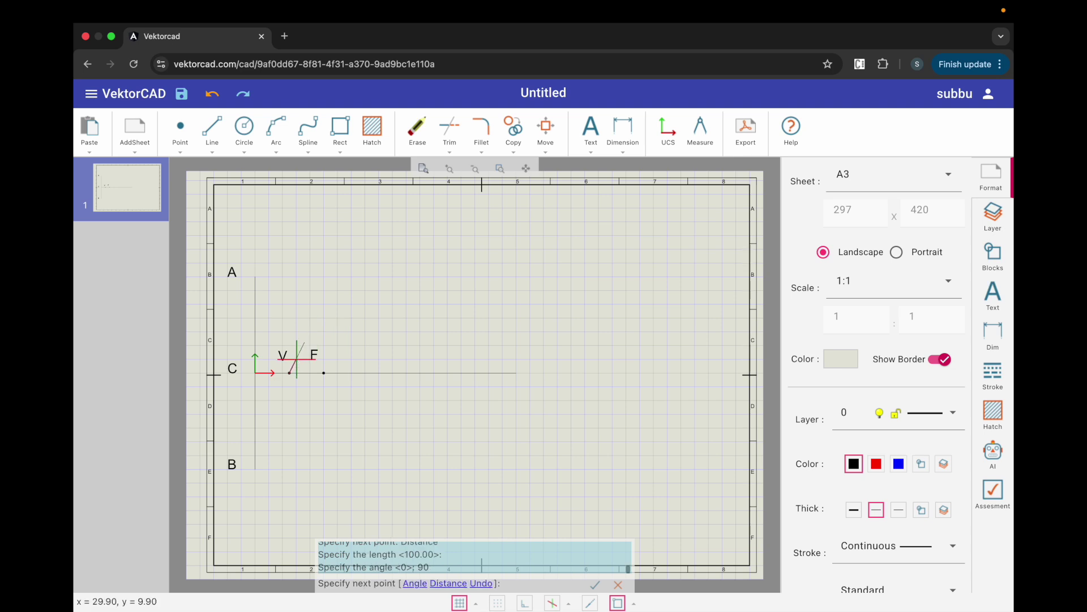
key(Return)
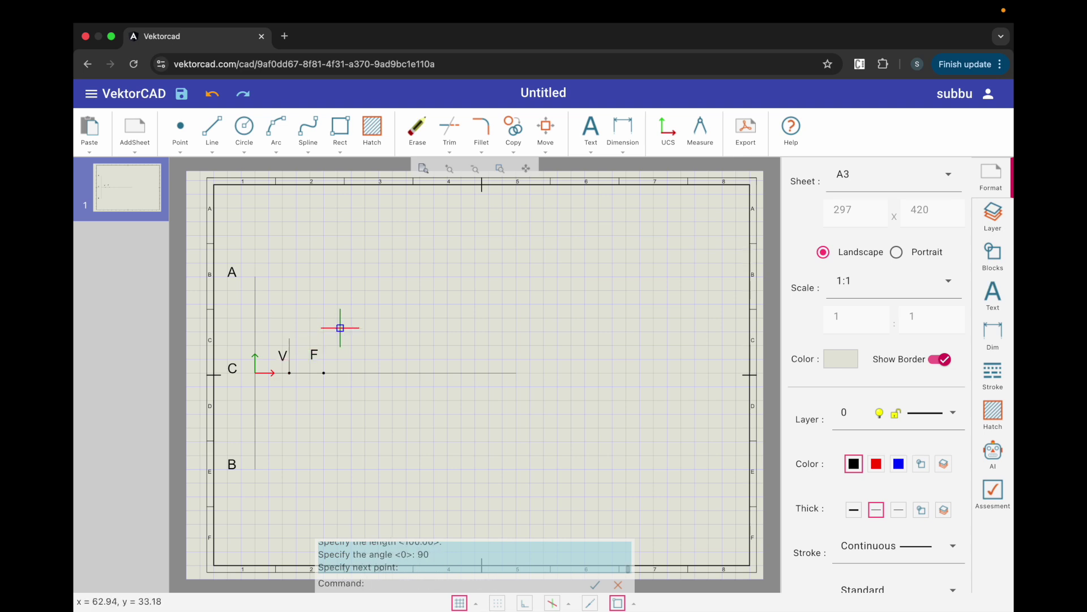
Label the top end of the vertical line 'E'
click(591, 137)
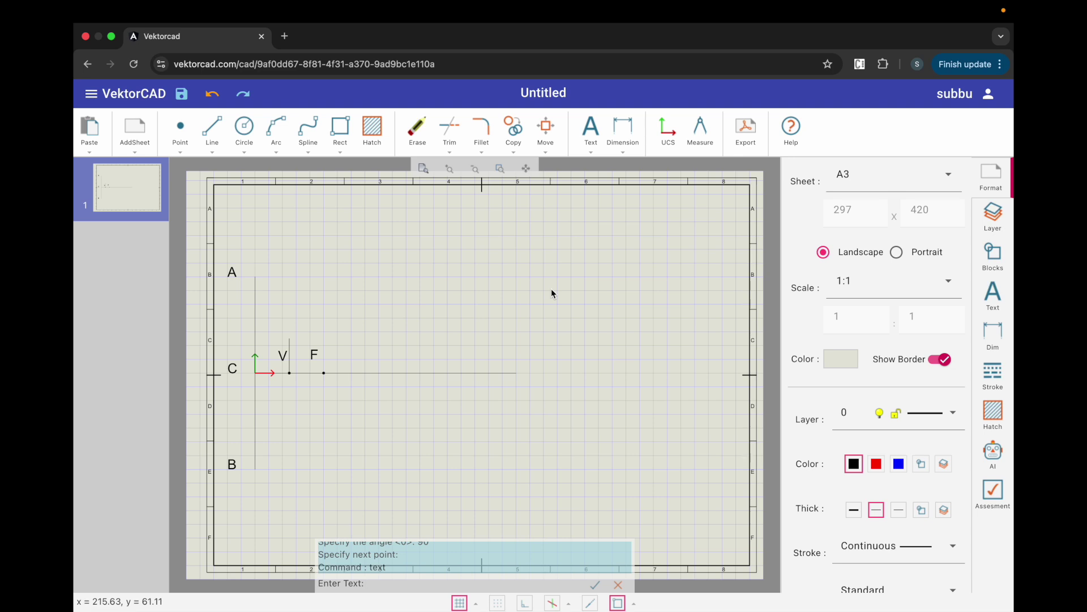
text(E)
key(Return)
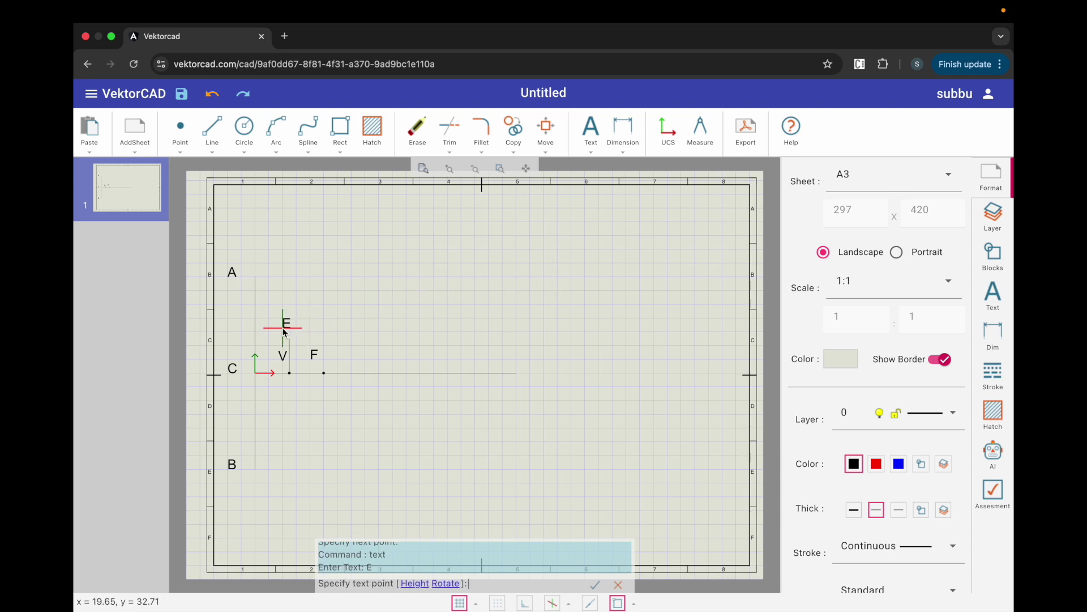
click(277, 334)
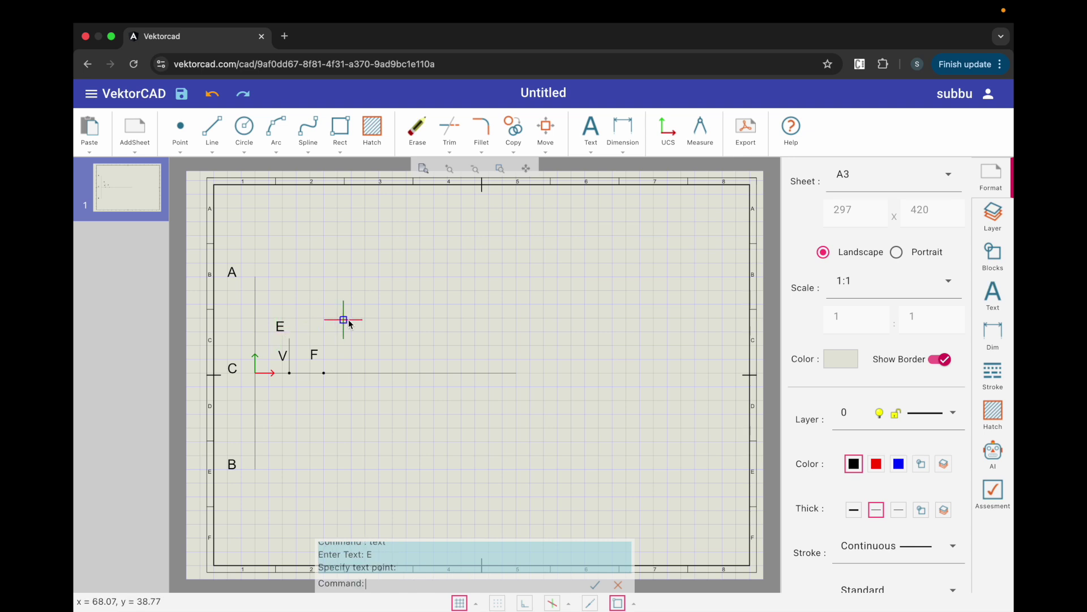
click(219, 135)
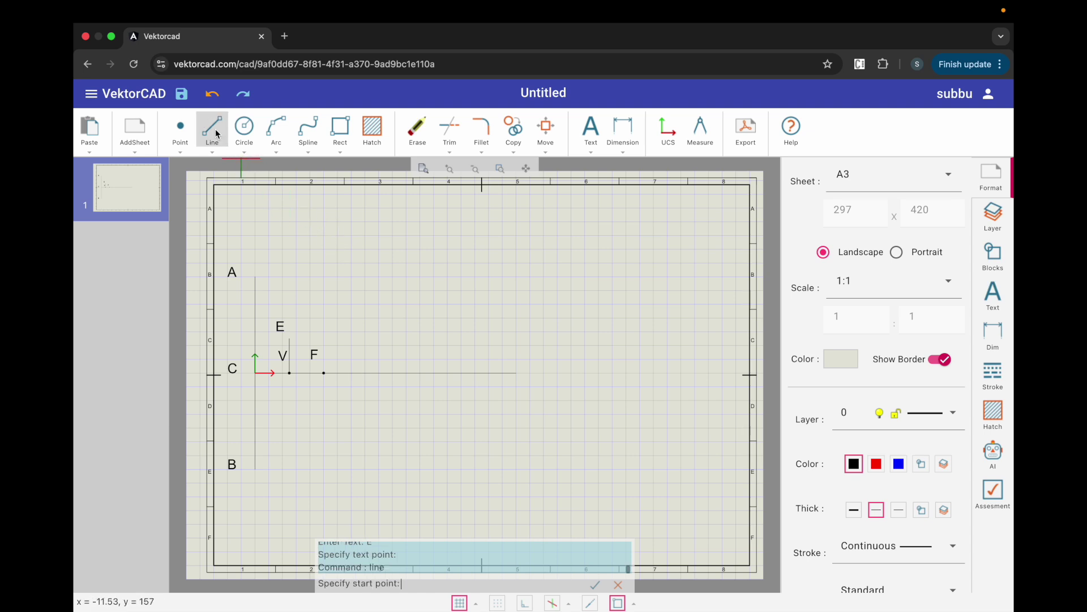
Draw a line from C through E, extending it up to near the sheet's top border
click(256, 373)
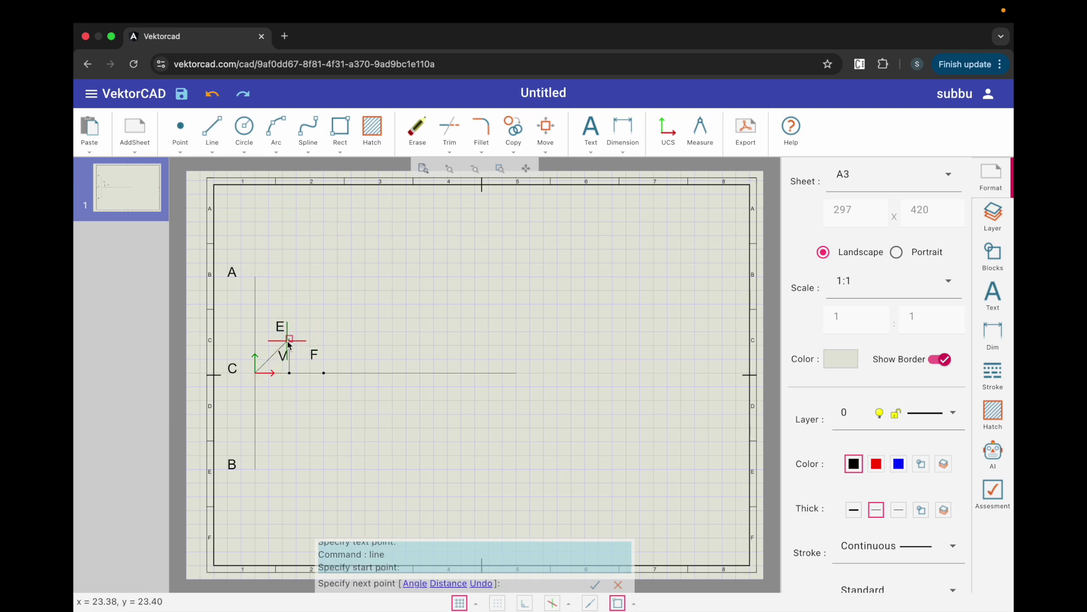
click(416, 583)
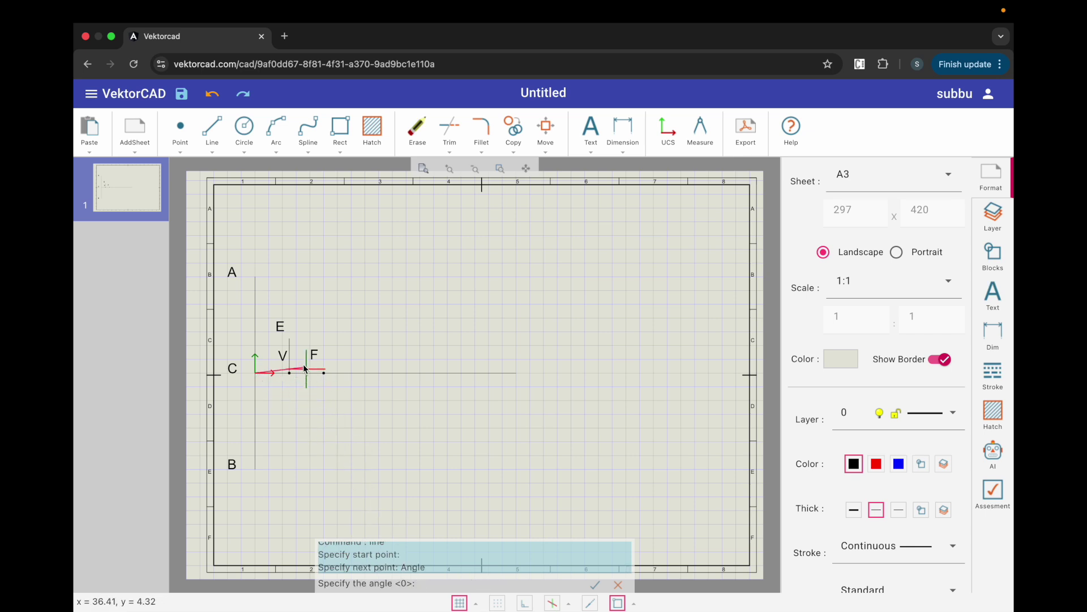
click(290, 340)
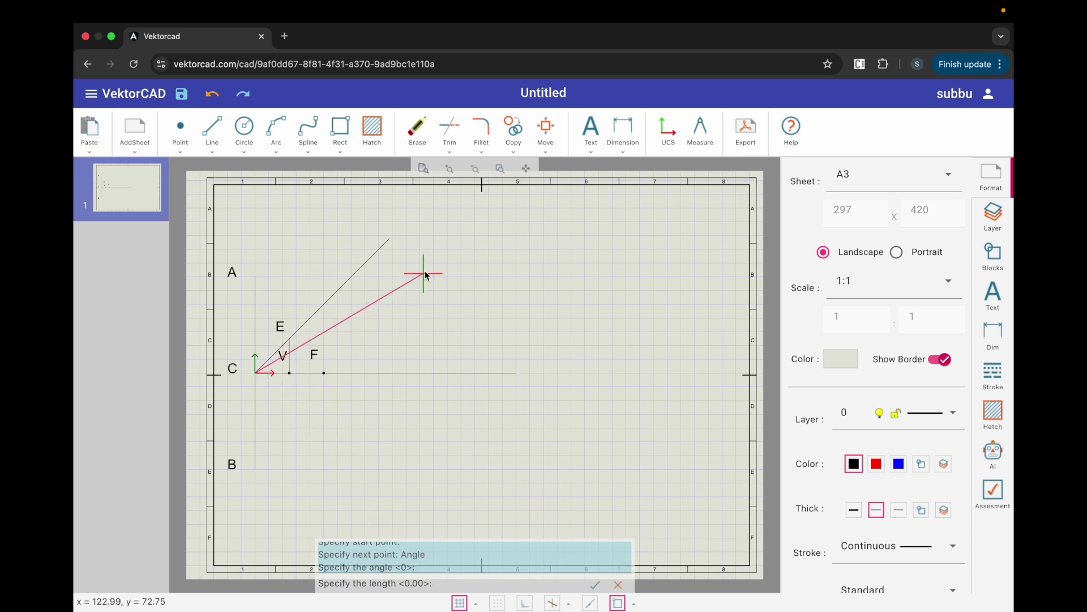
click(479, 235)
key(Escape)
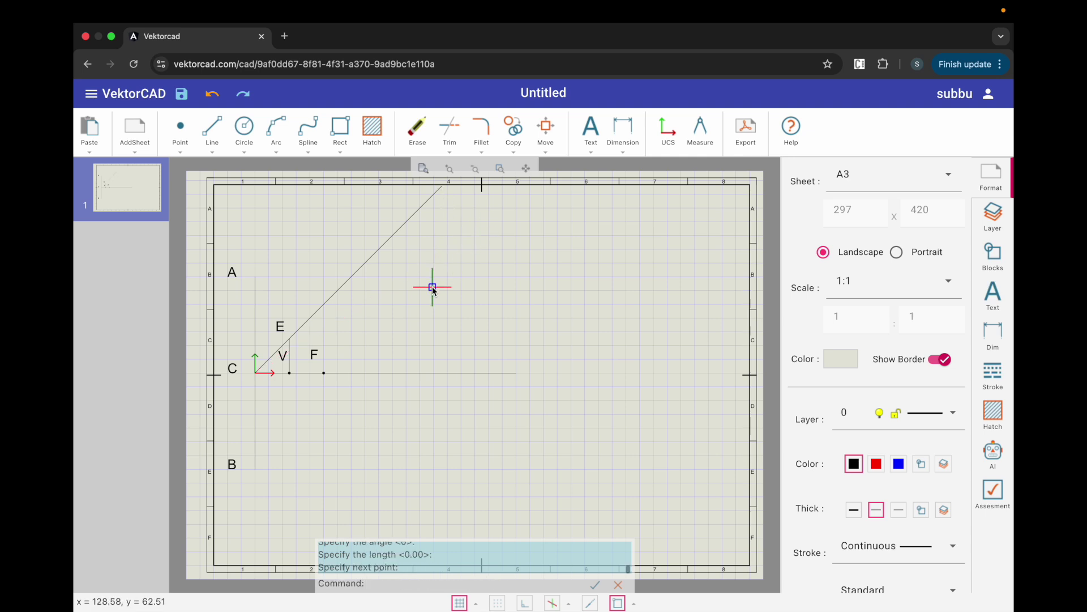
key(Return)
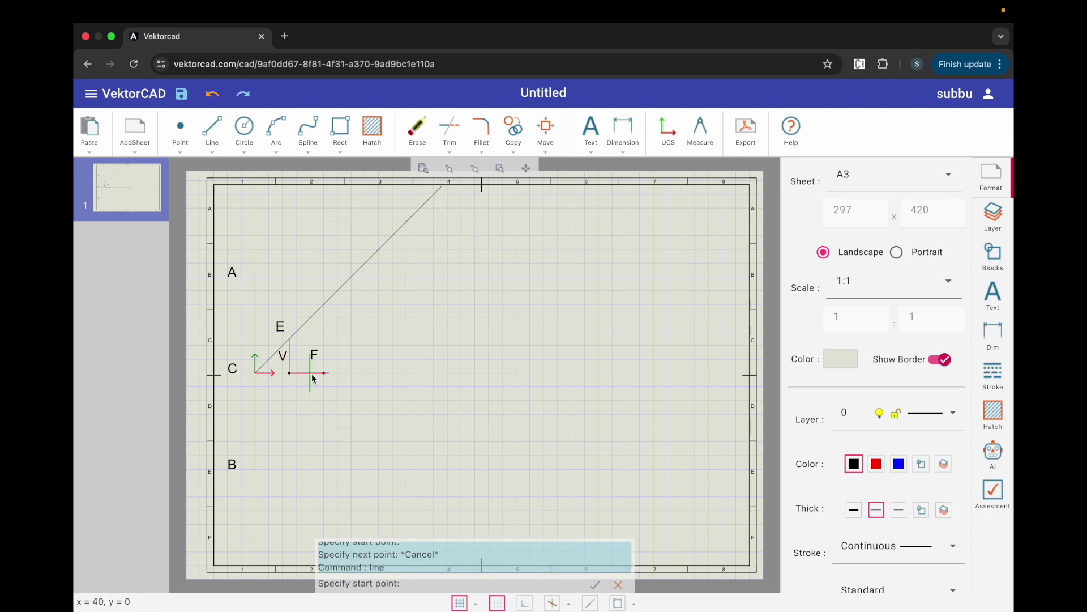
Draw vertical lines from the axis at F and the next point up to the inclined line
click(310, 373)
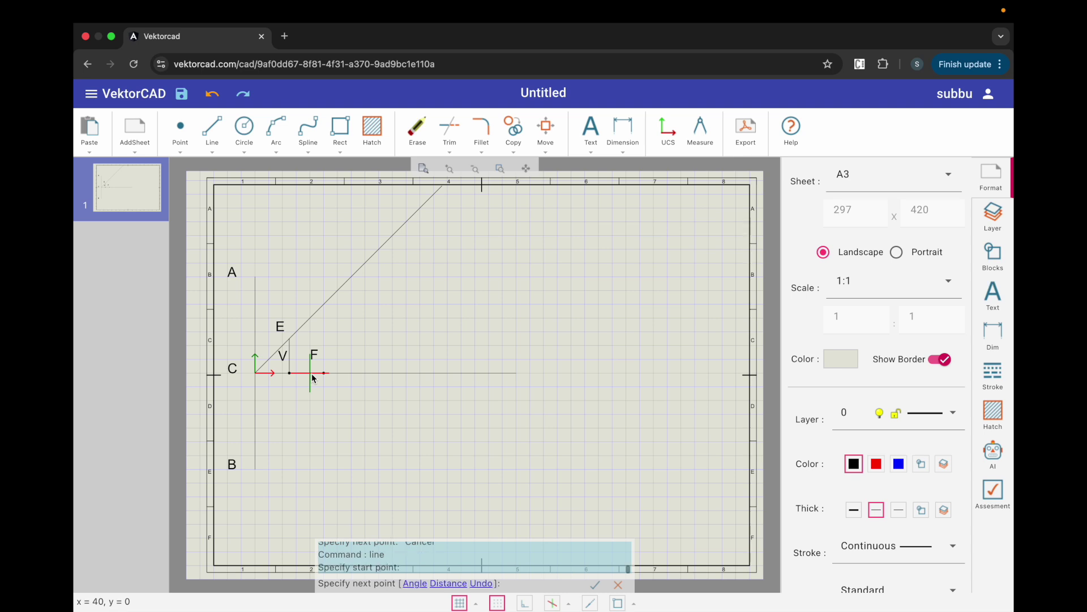
click(309, 290)
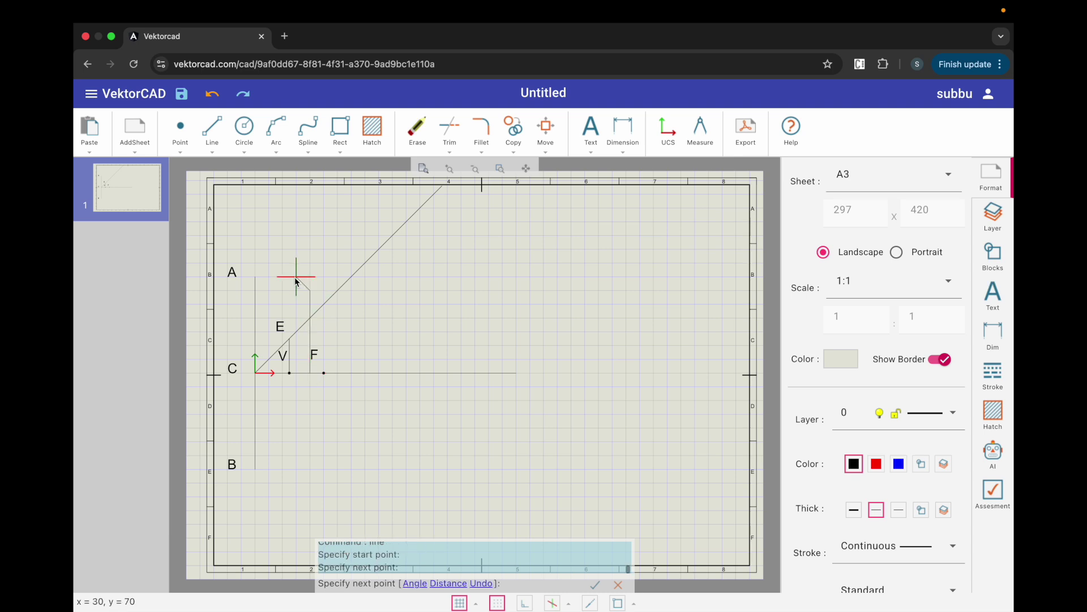
key(Escape)
key(Return)
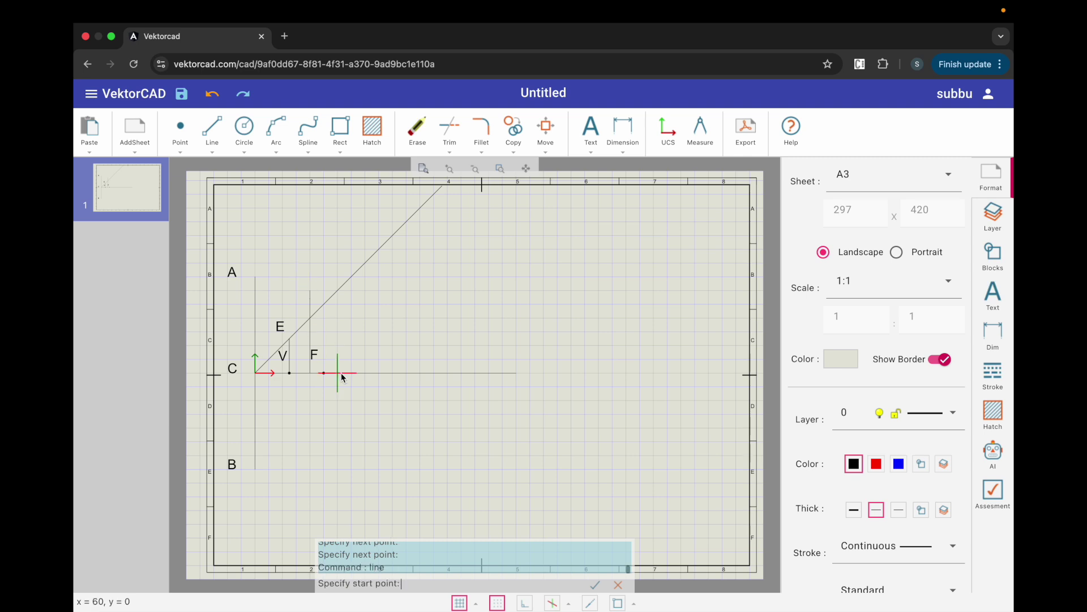
click(339, 373)
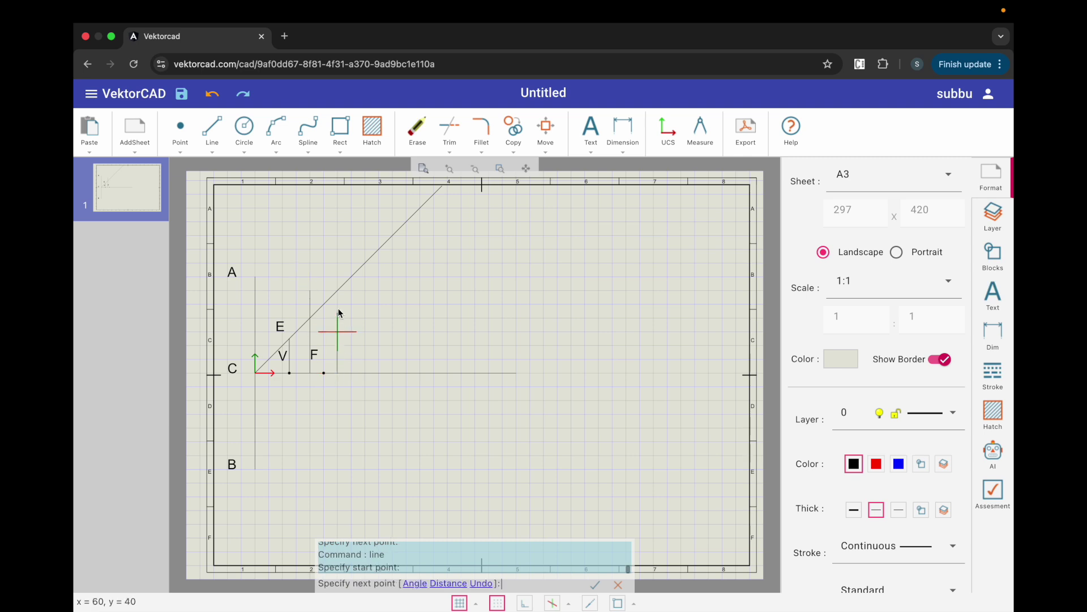
click(338, 264)
key(Escape)
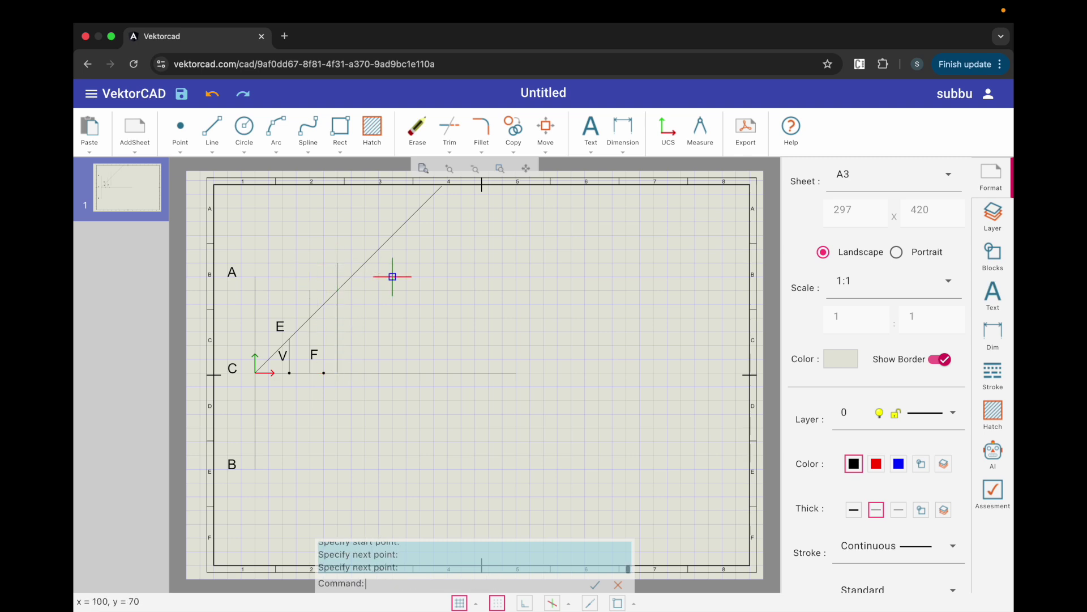
Draw two more vertical lines further right, from the axis up to the inclined line
key(Return)
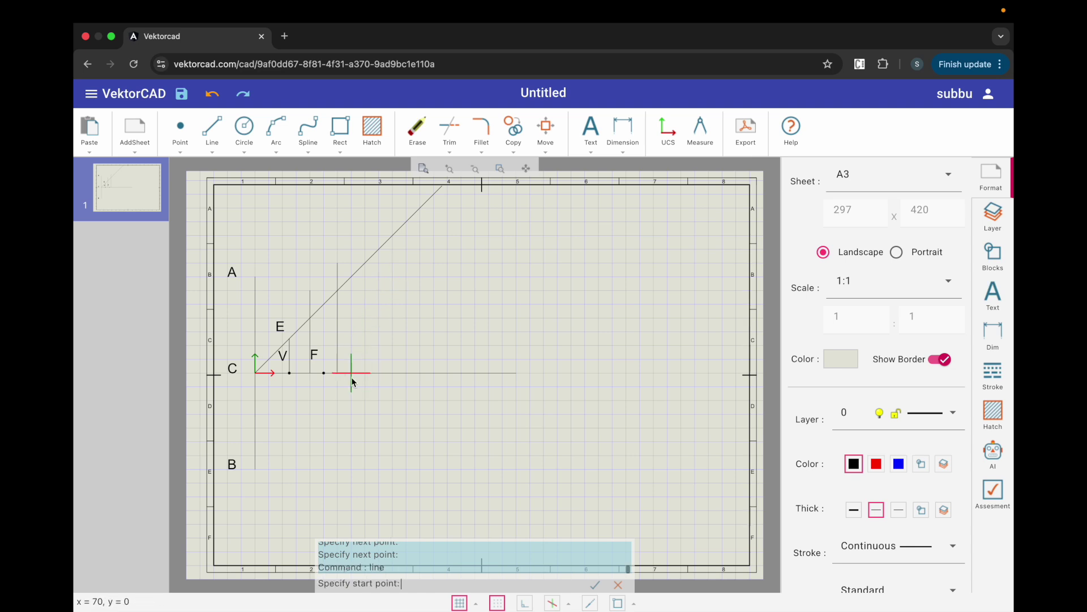
click(366, 373)
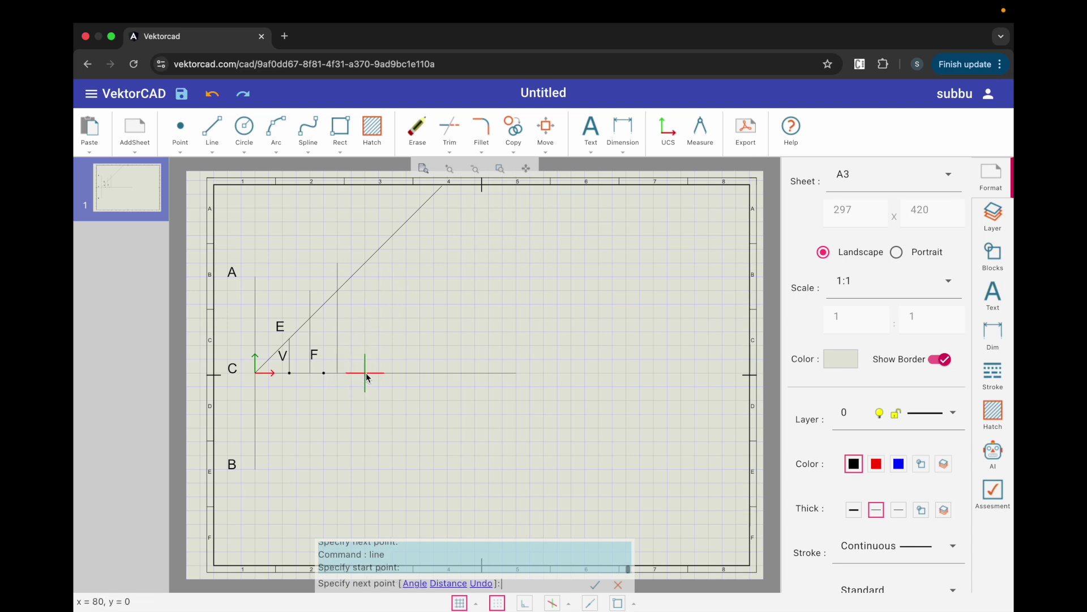
click(363, 249)
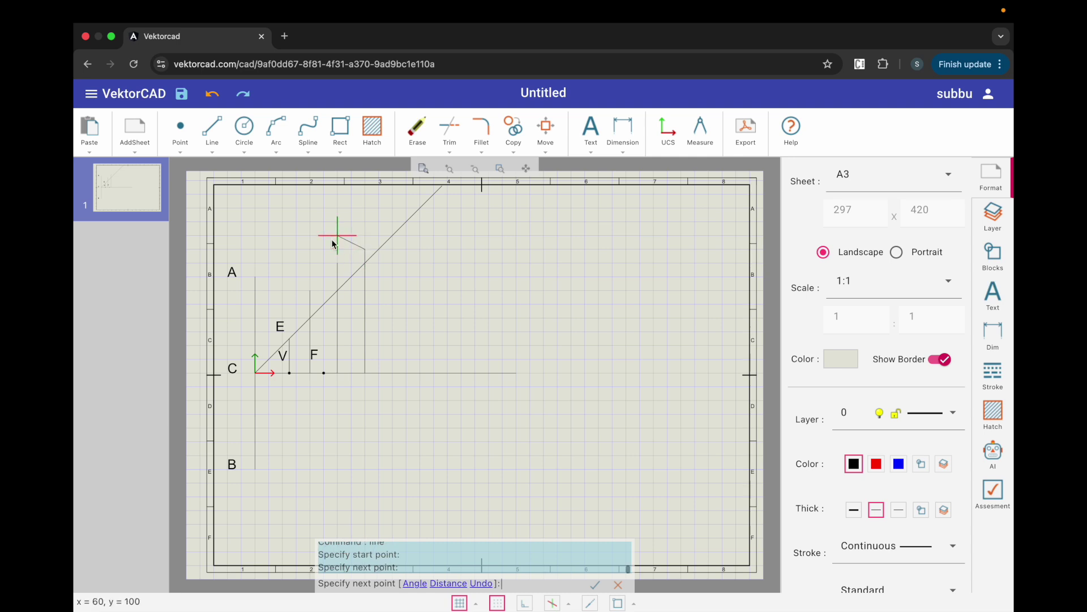
key(Escape)
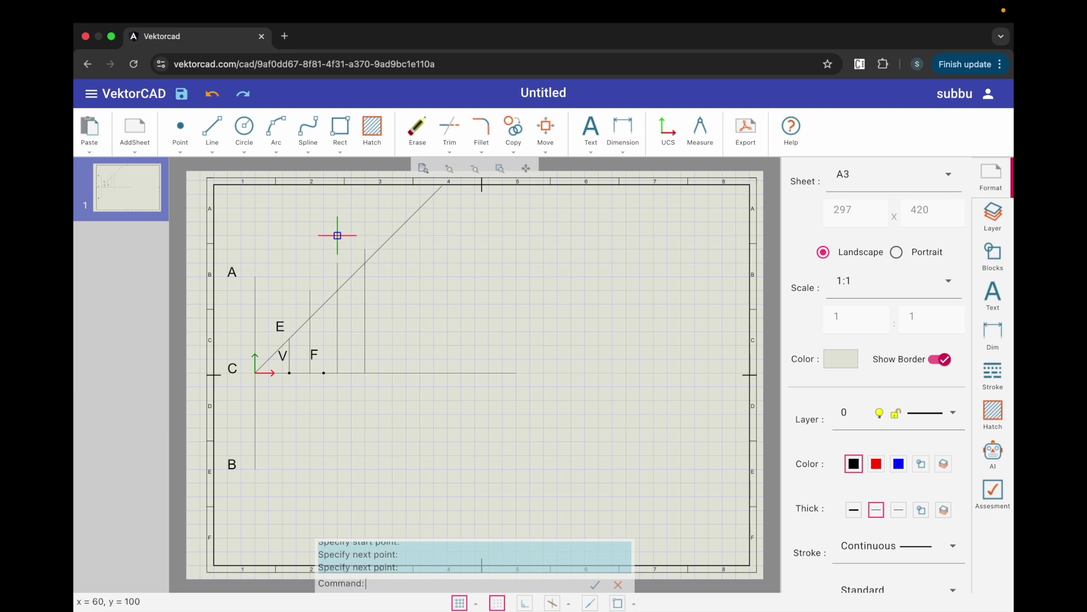
key(Return)
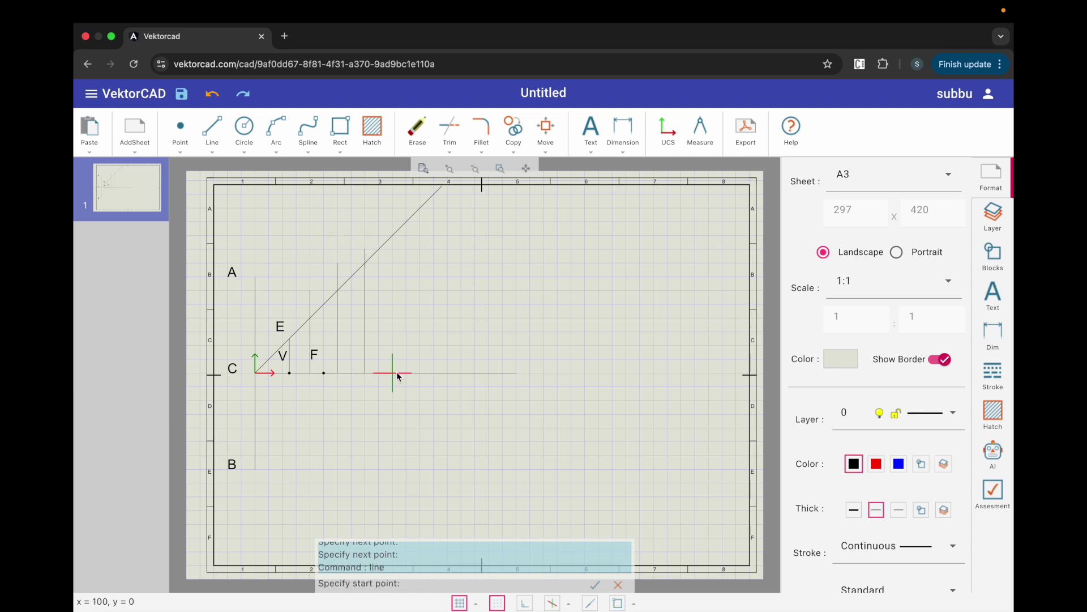
click(393, 373)
click(393, 222)
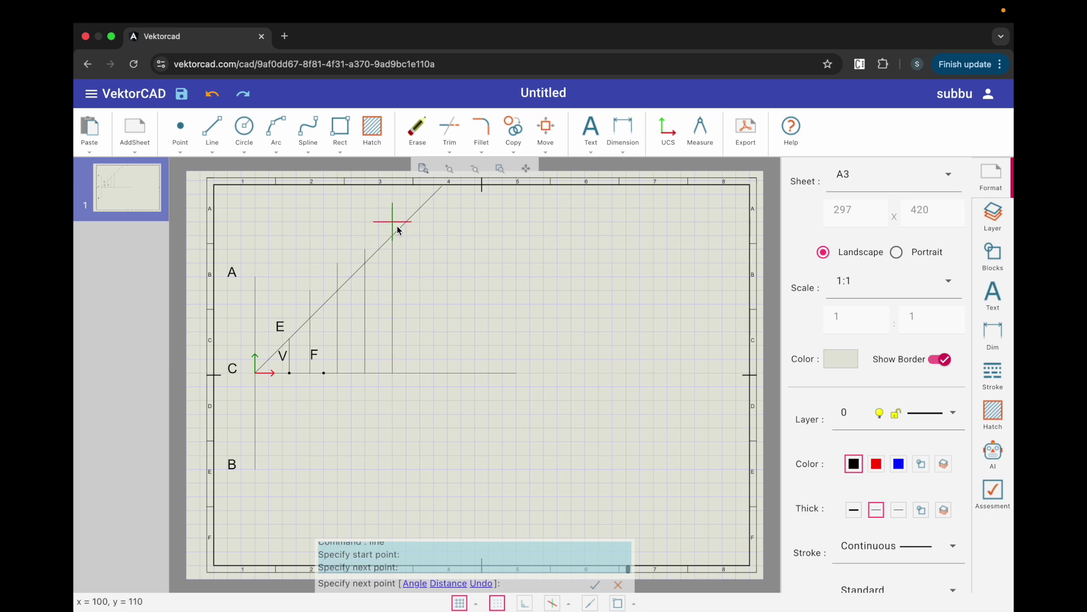
key(Escape)
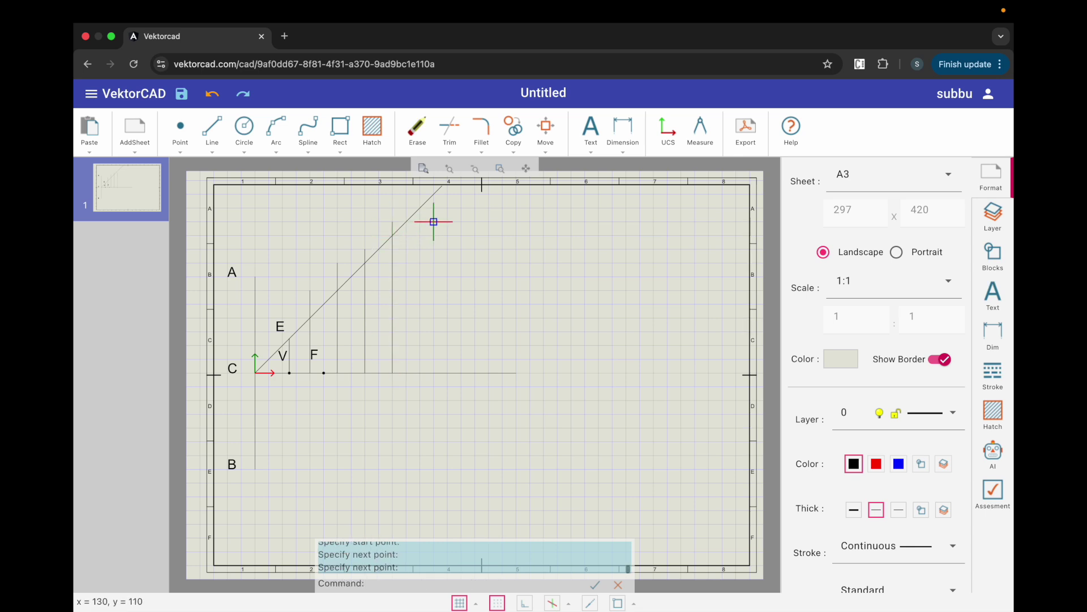
With snap off, label the first two verticals 1, 2 on the axis and 1', 2' on the slanted line
click(590, 129)
text(1)
key(Return)
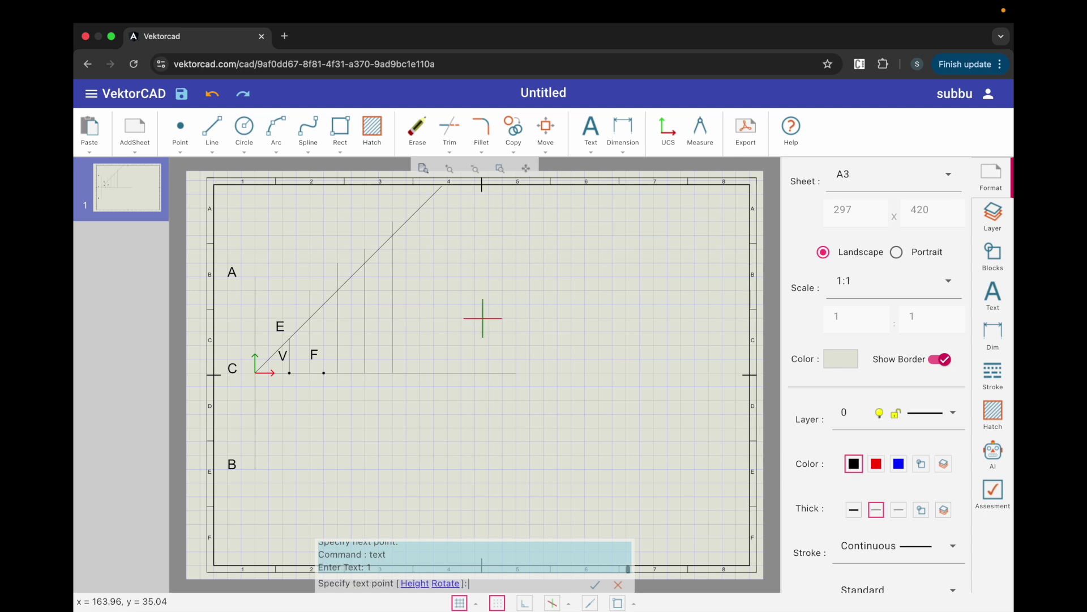
click(300, 389)
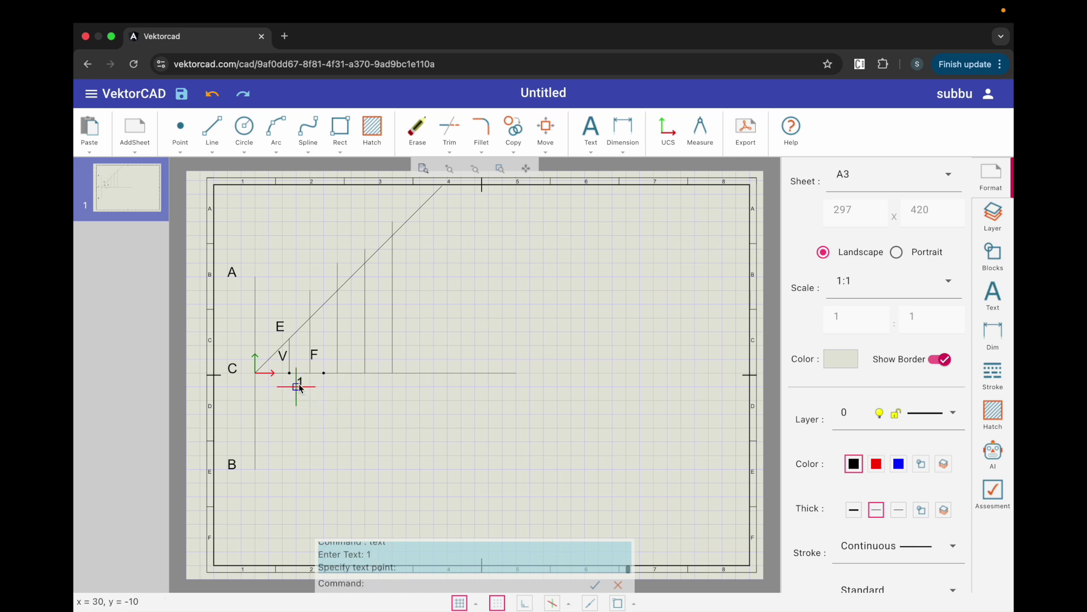
click(498, 602)
key(Return)
text(1)
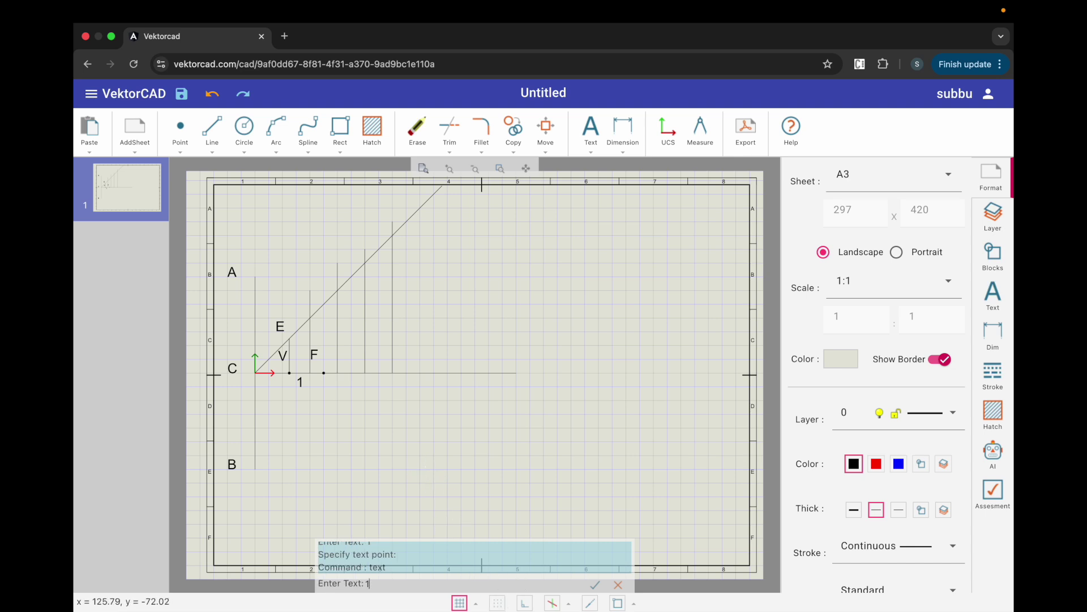
key(Return)
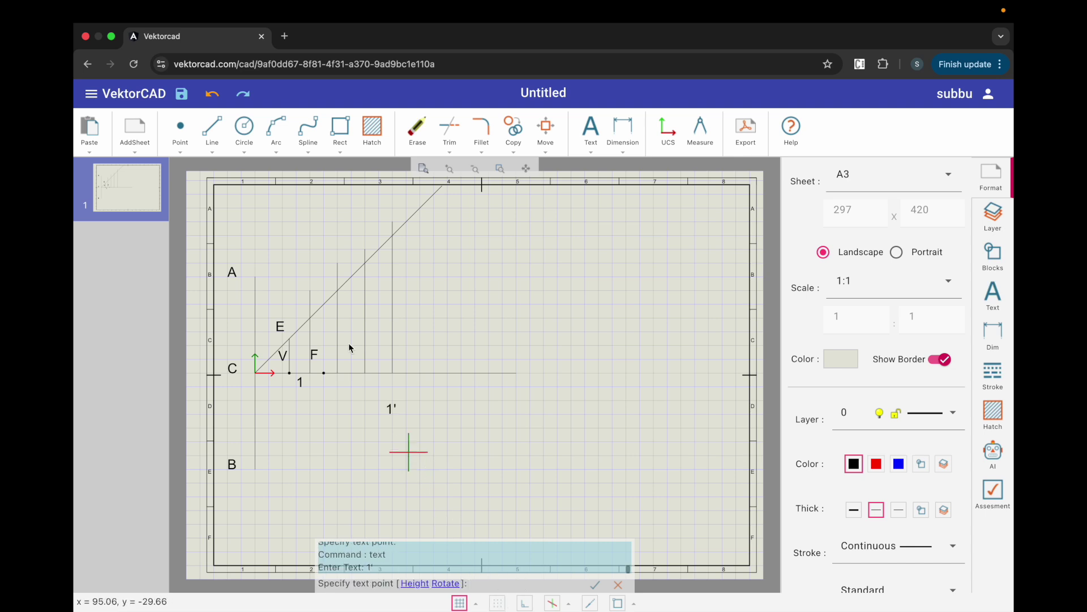
click(300, 319)
key(Return)
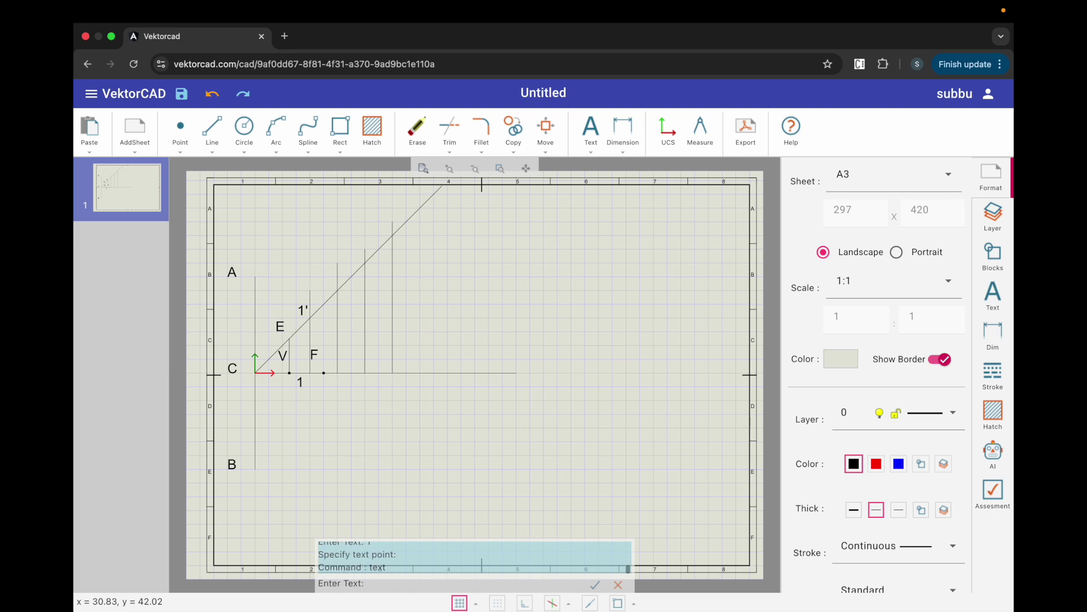
text(2)
key(Return)
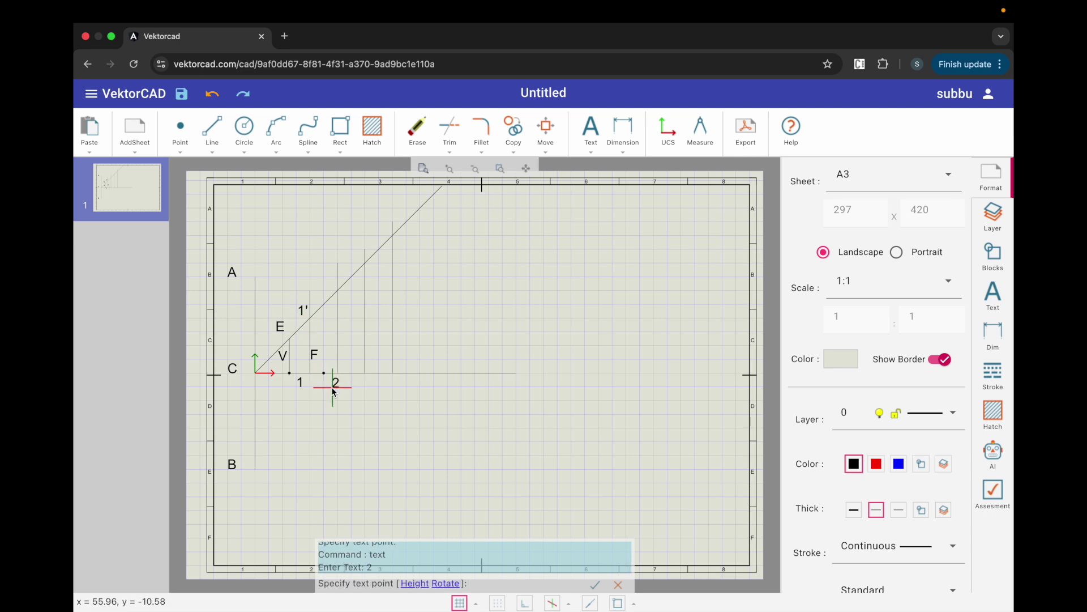
click(329, 389)
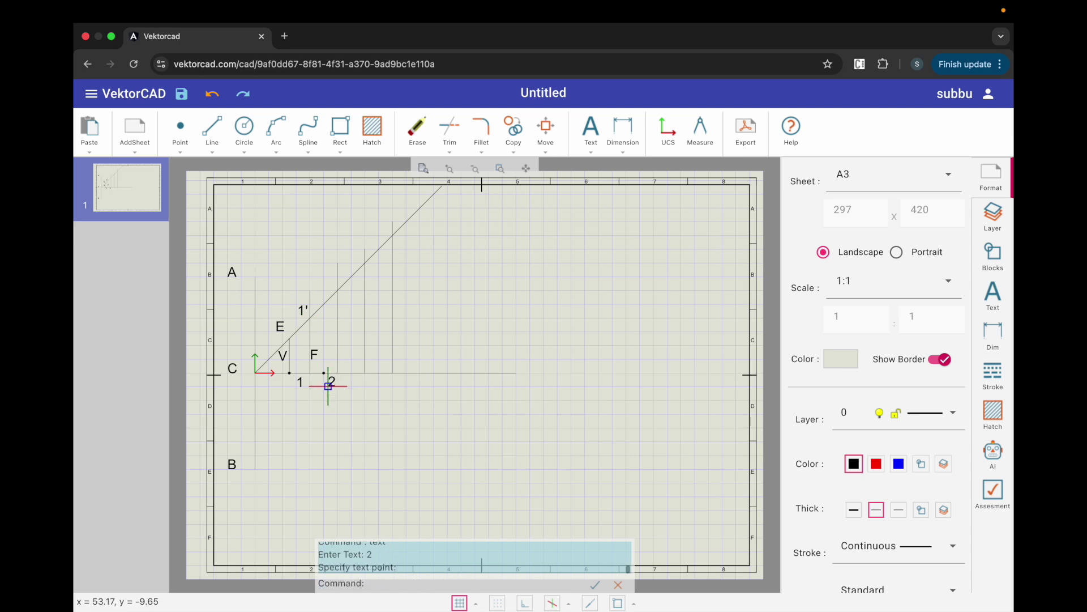
key(Return)
text(2')
key(Return)
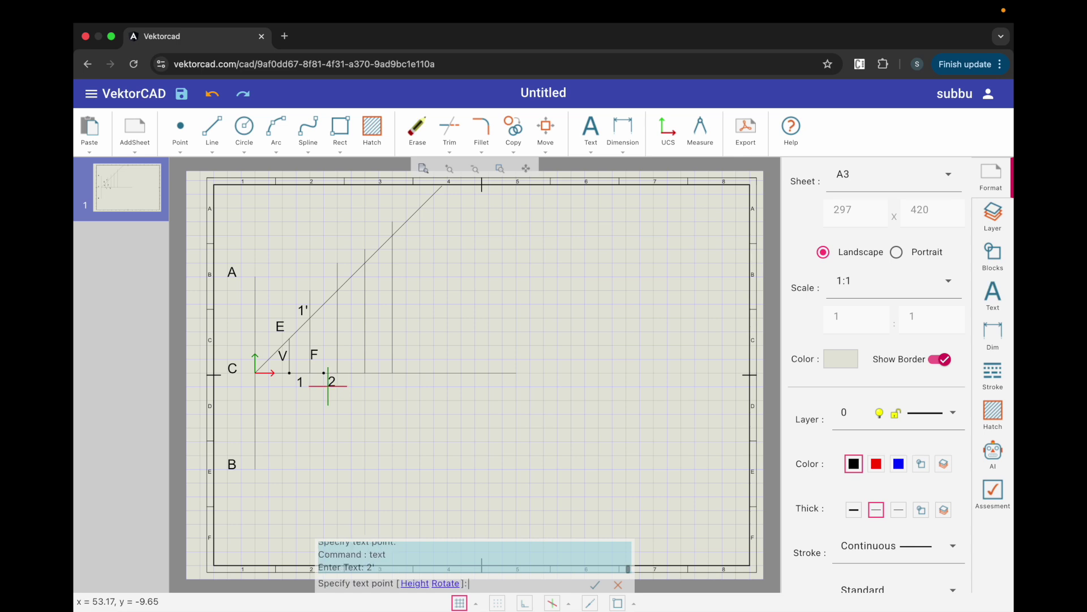
click(328, 293)
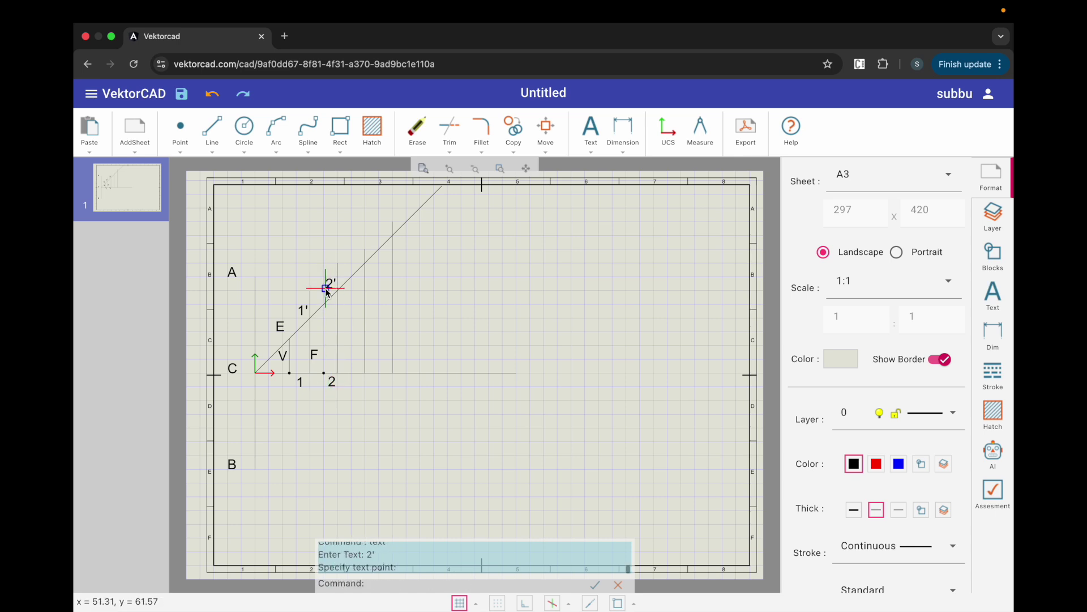
Label the third and fourth verticals 3, 4 on the axis and 3', 4' on the slanted line
key(Return)
text(3)
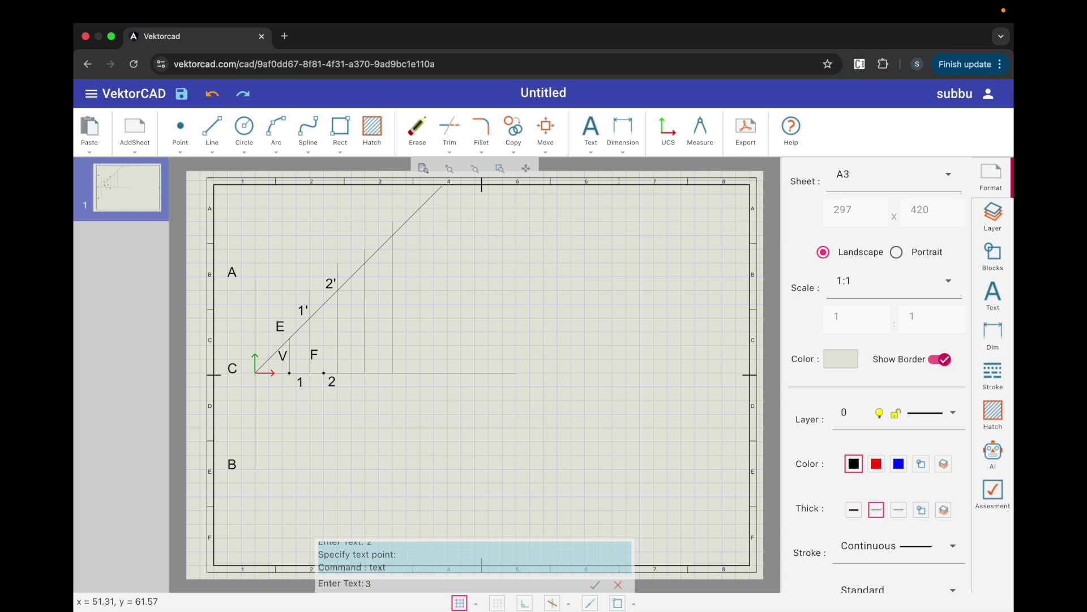
key(Return)
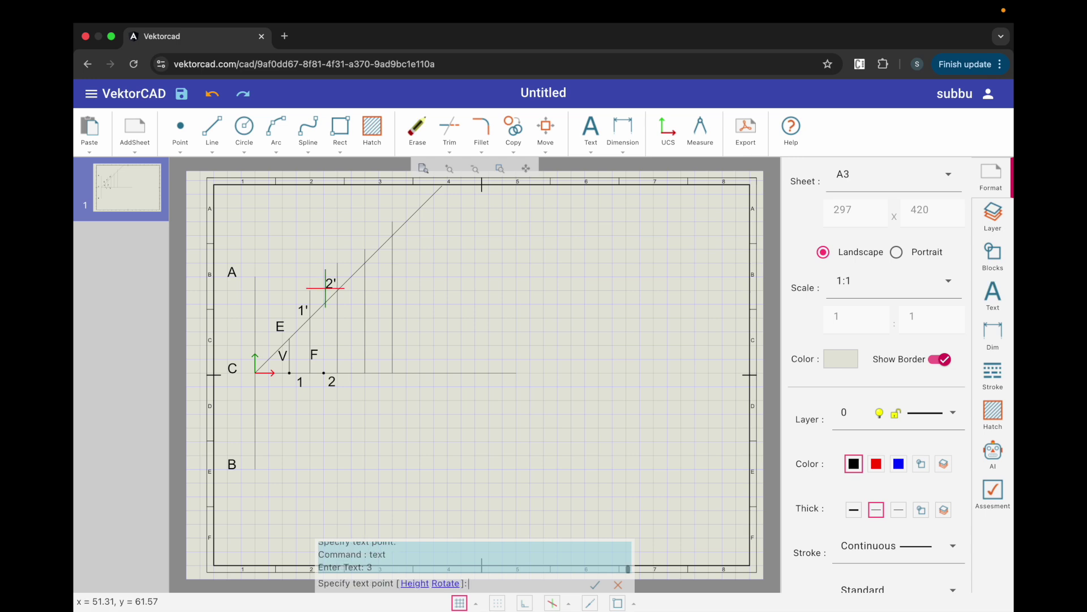
click(356, 386)
key(Return)
text(3)
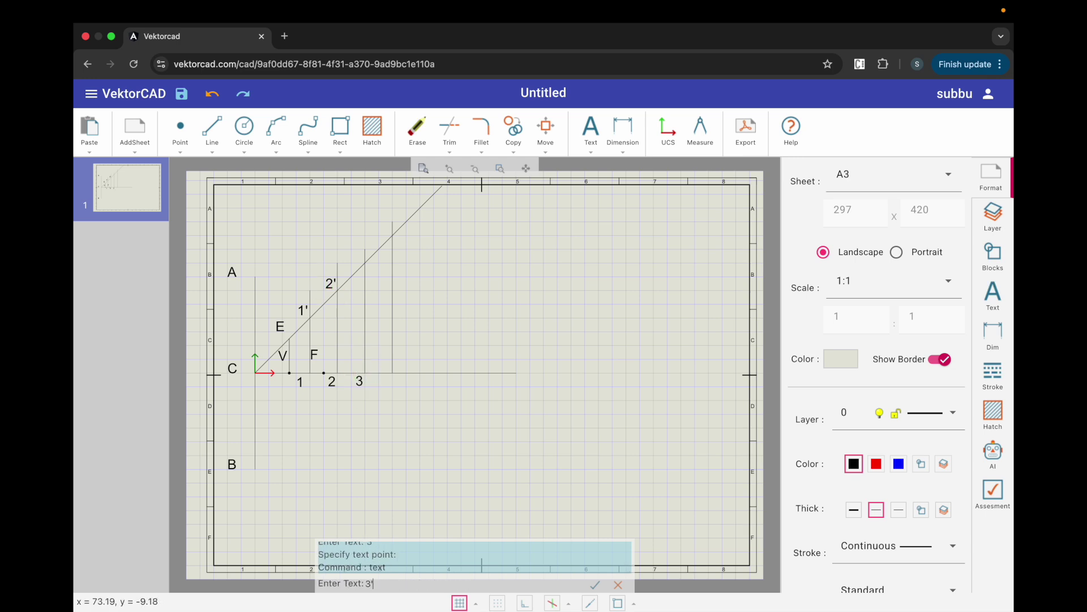
key(Return)
click(353, 268)
text(4)
key(Return)
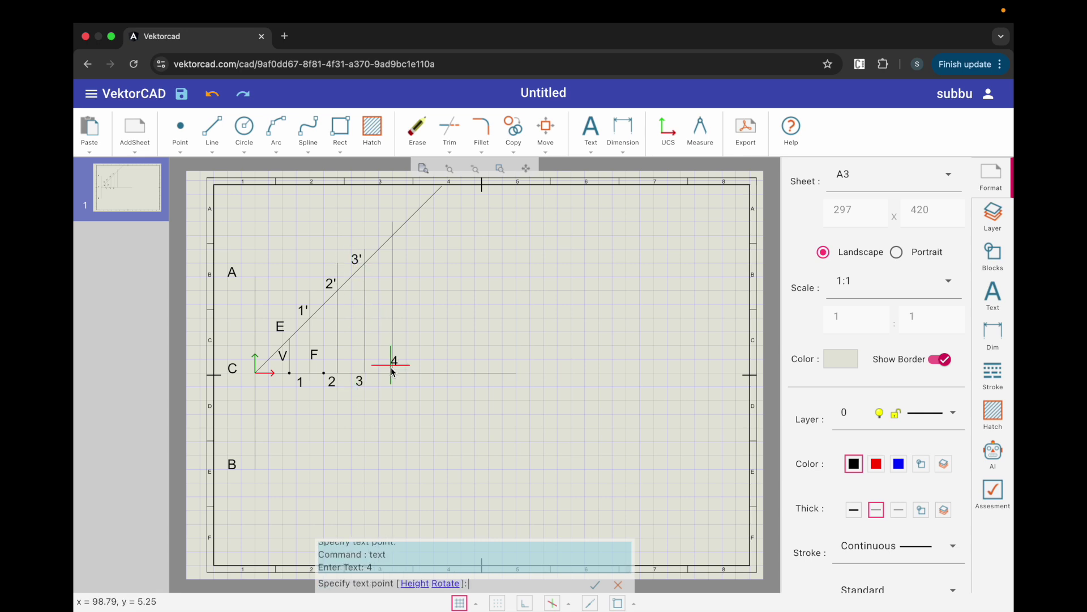
click(384, 389)
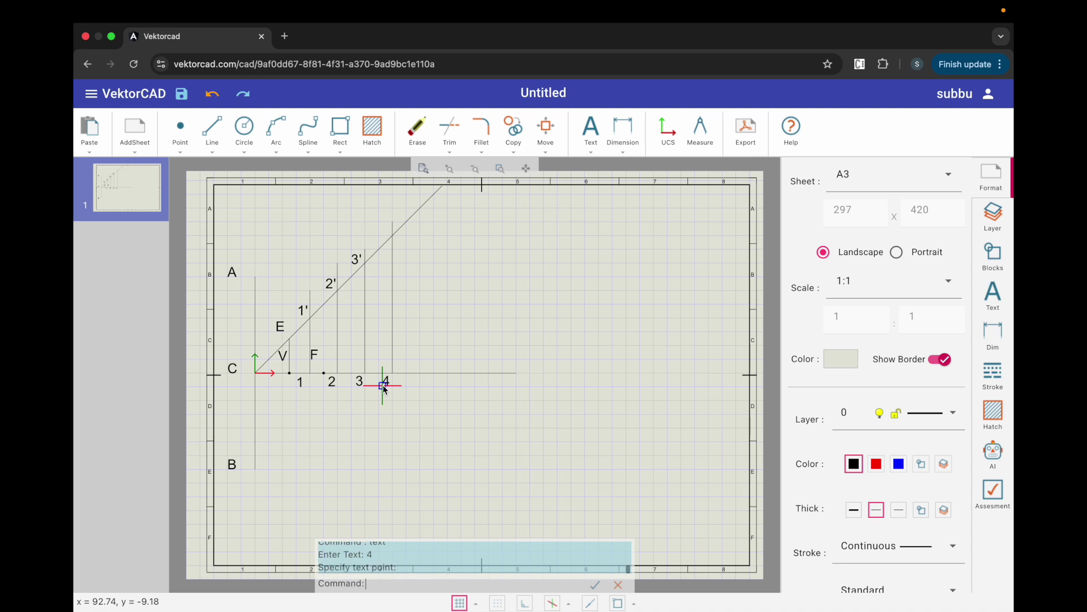
text(4')
key(Return)
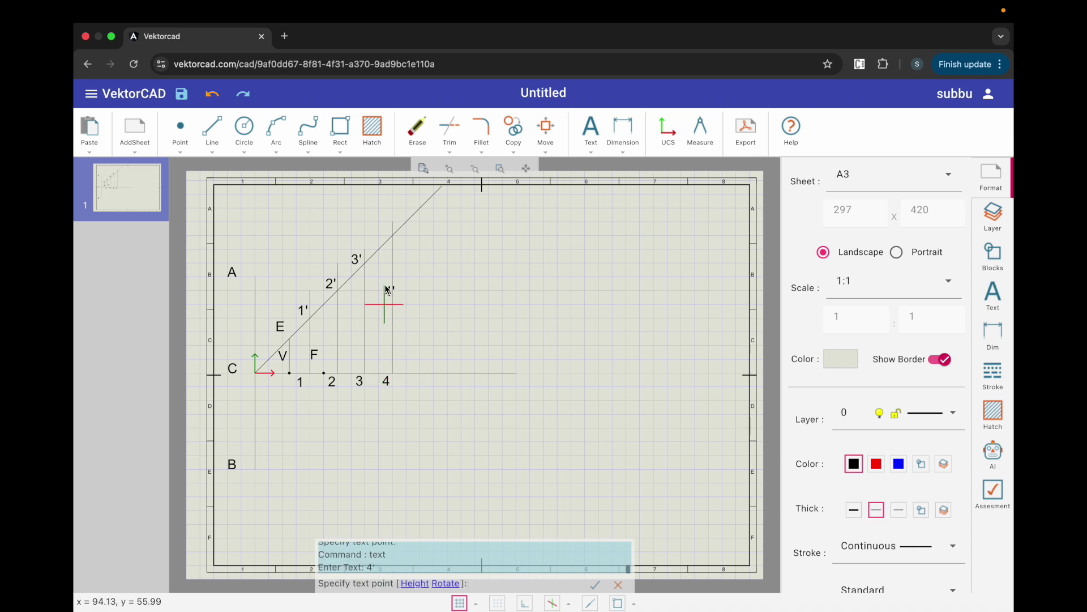
click(381, 239)
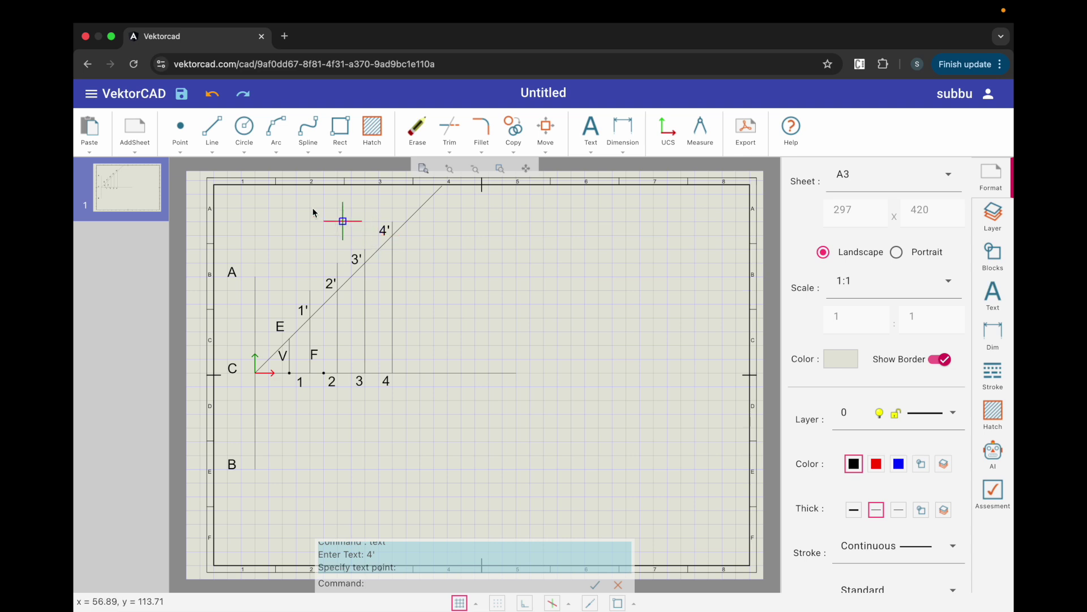
With snap on, cut the verticals through 1 and 2 using F-centred arcs of radii 1–1' and 2–2'
click(276, 151)
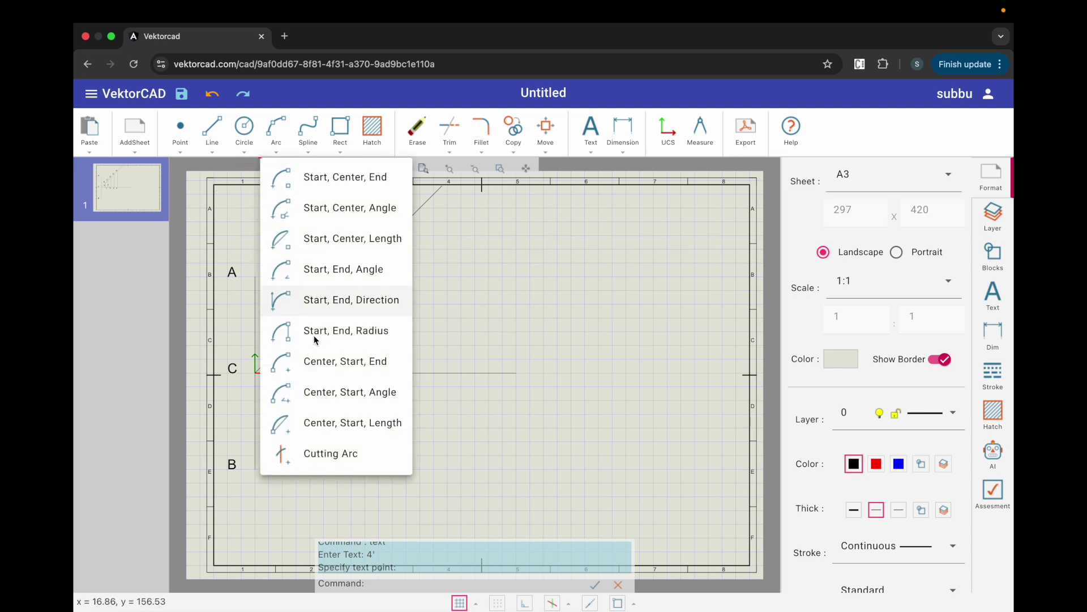
click(331, 453)
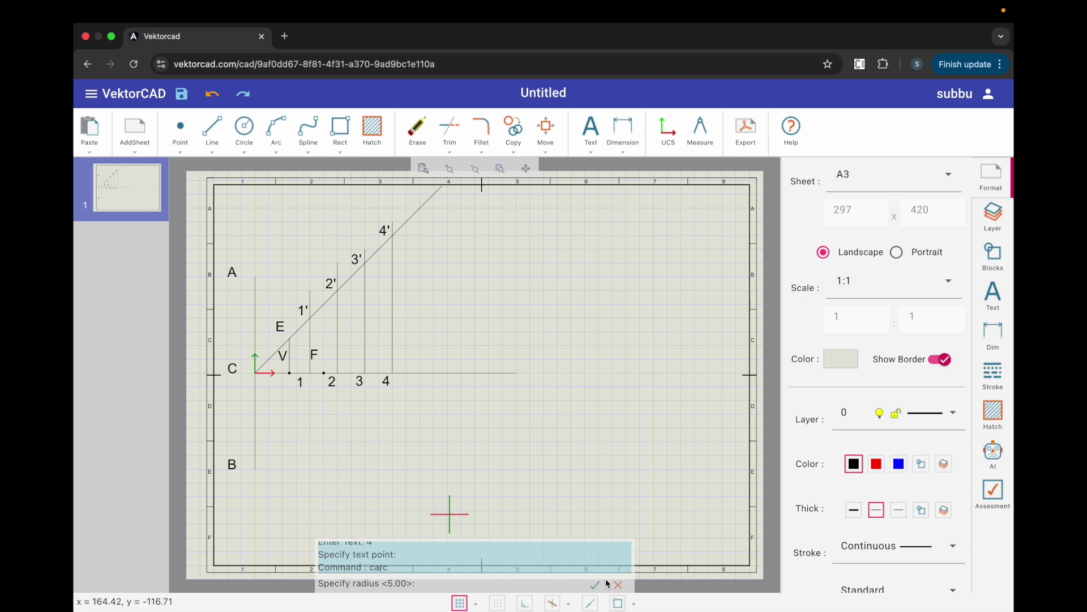
click(617, 602)
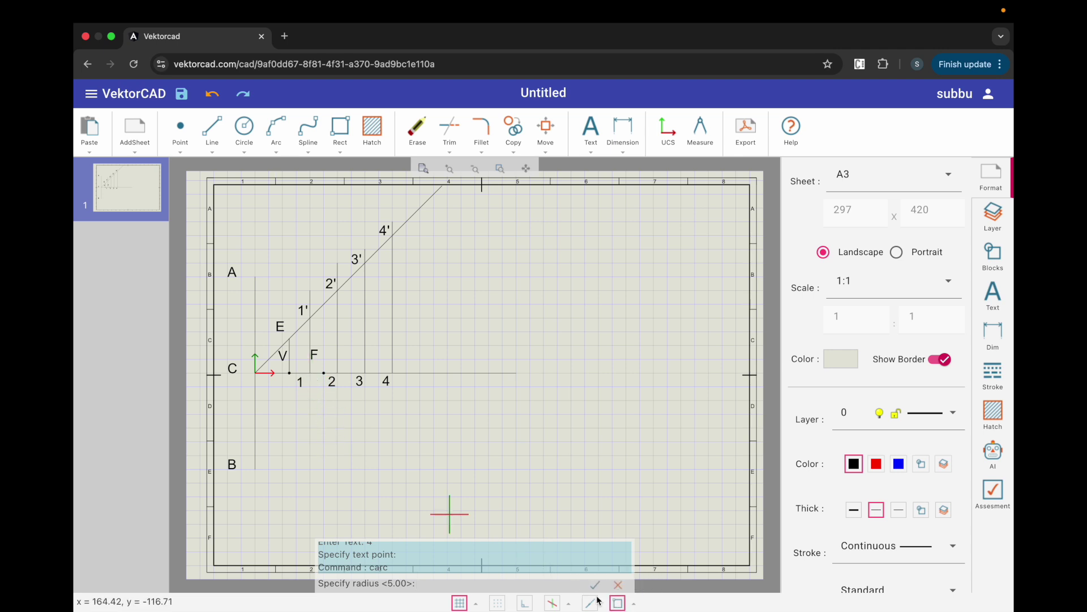
click(312, 373)
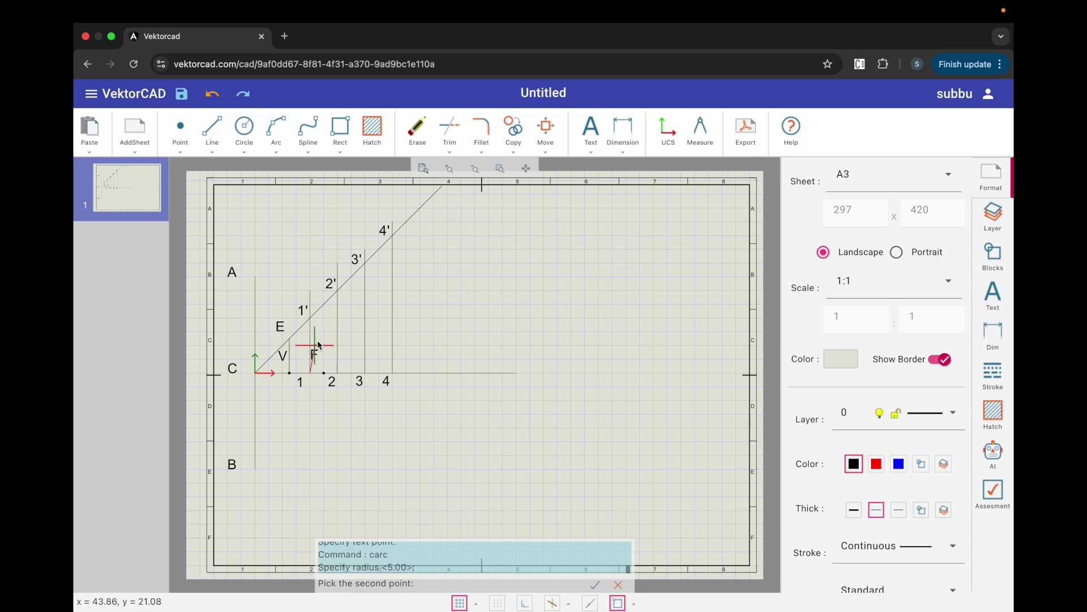
click(311, 319)
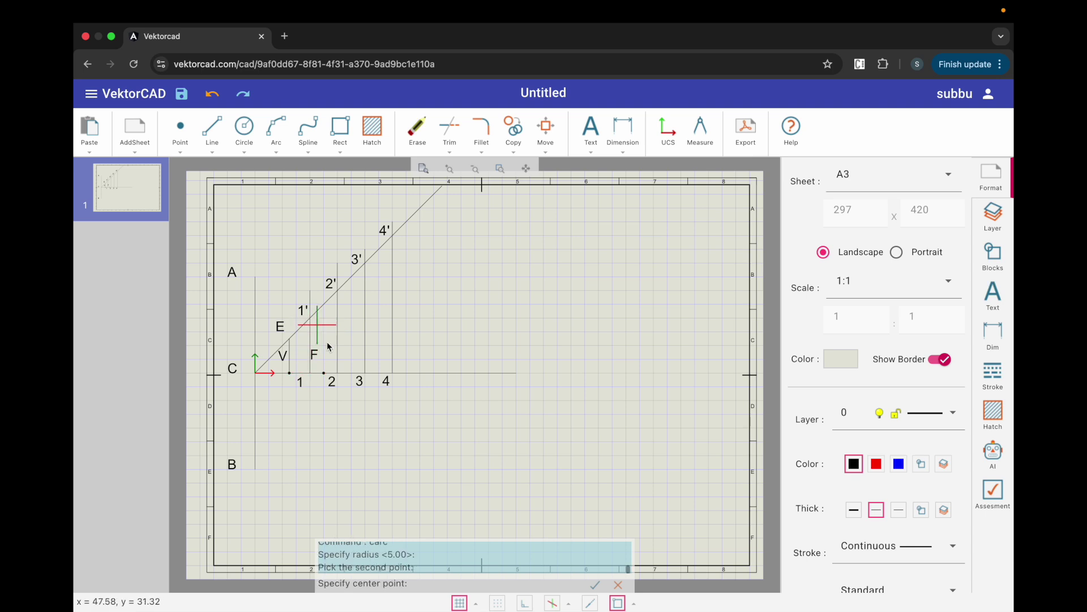
click(326, 375)
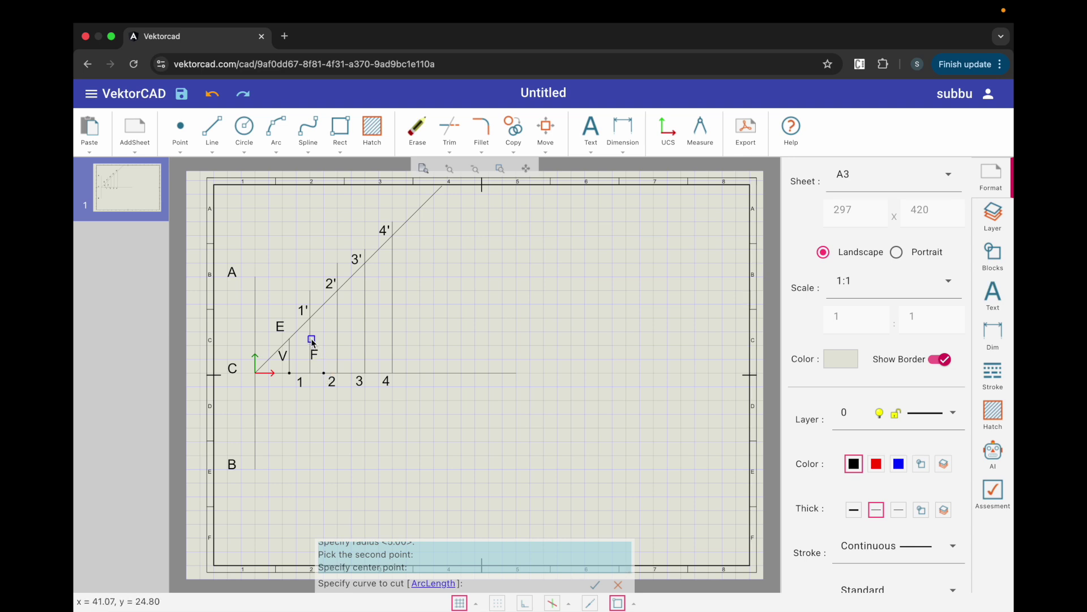
click(310, 338)
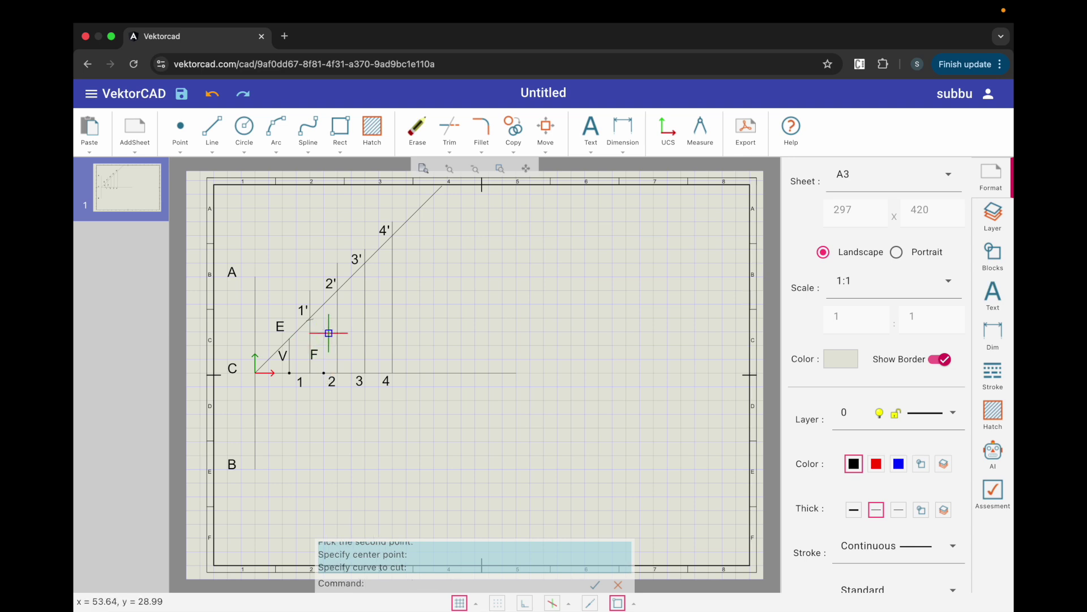
key(Return)
click(337, 372)
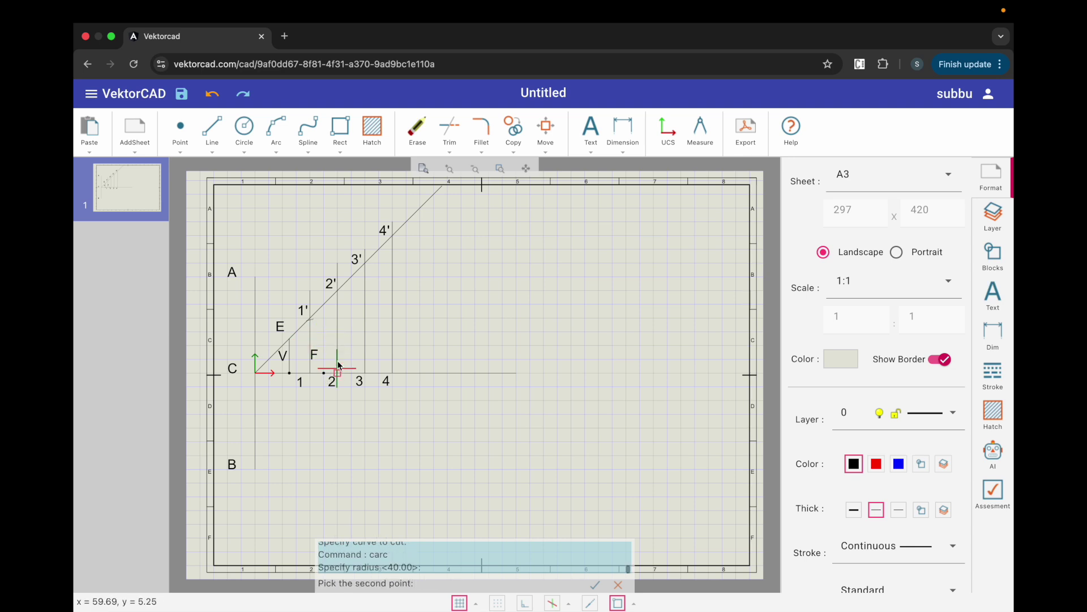
click(337, 292)
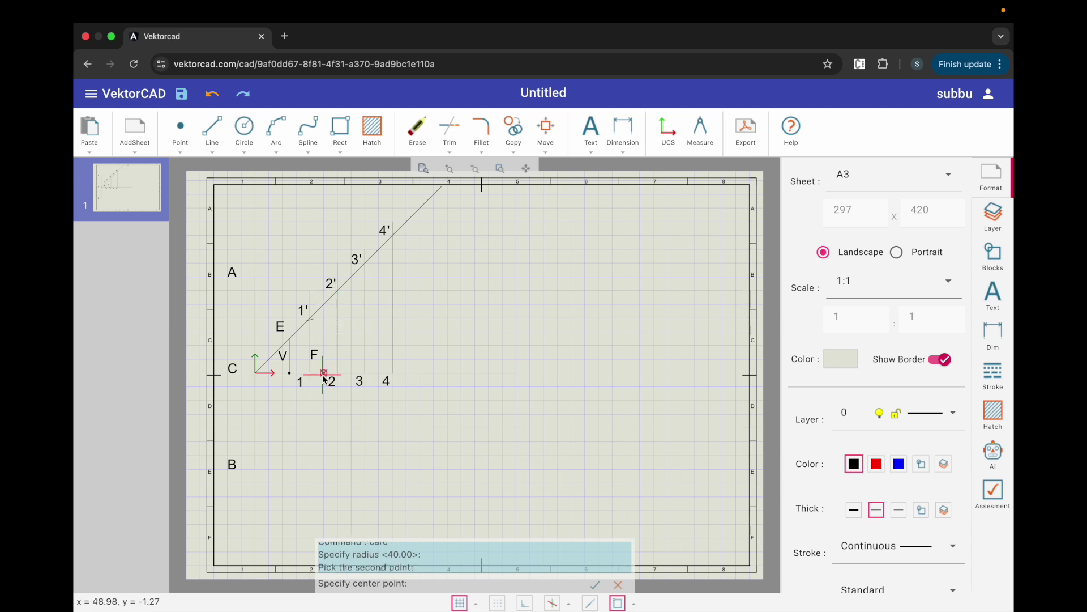
click(323, 374)
click(339, 336)
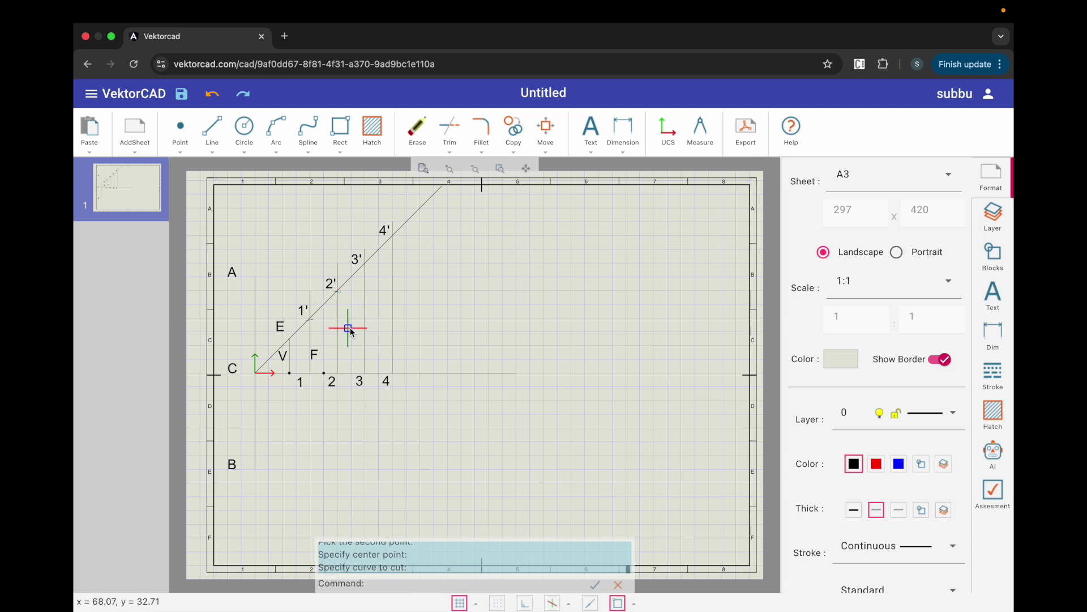
Cut the verticals through 3 and 4 with F-centred arcs of radii 3–3' and 4–4'
key(Return)
click(365, 372)
click(366, 265)
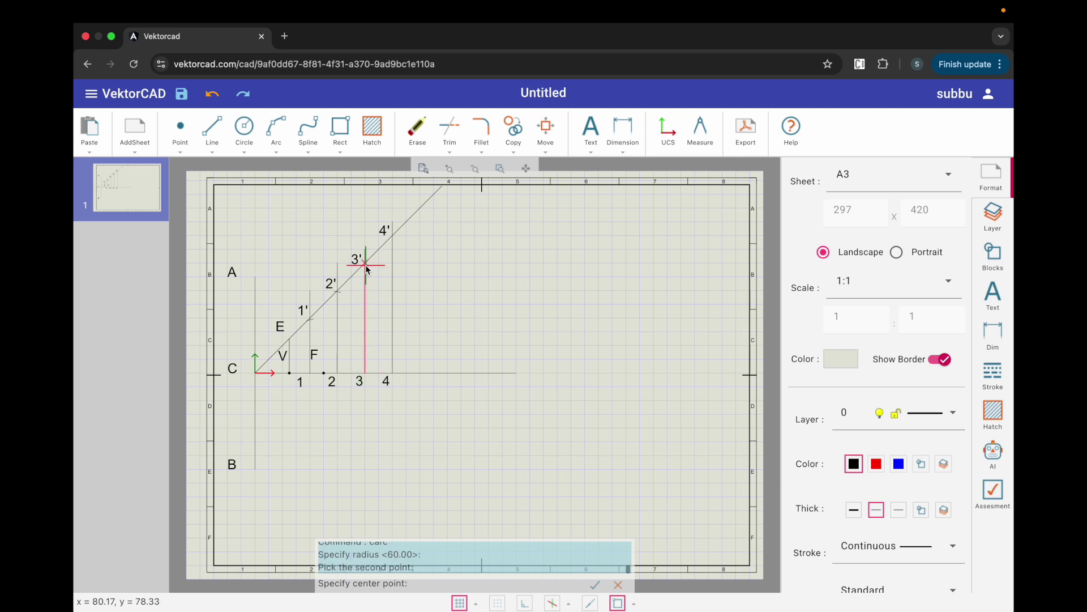
click(329, 371)
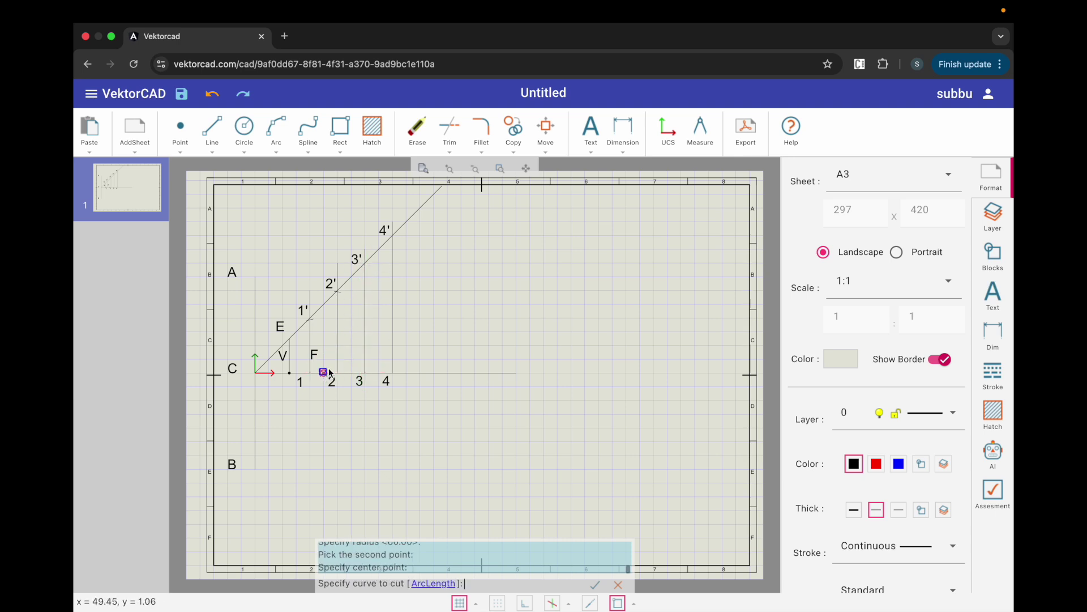
click(365, 332)
key(Return)
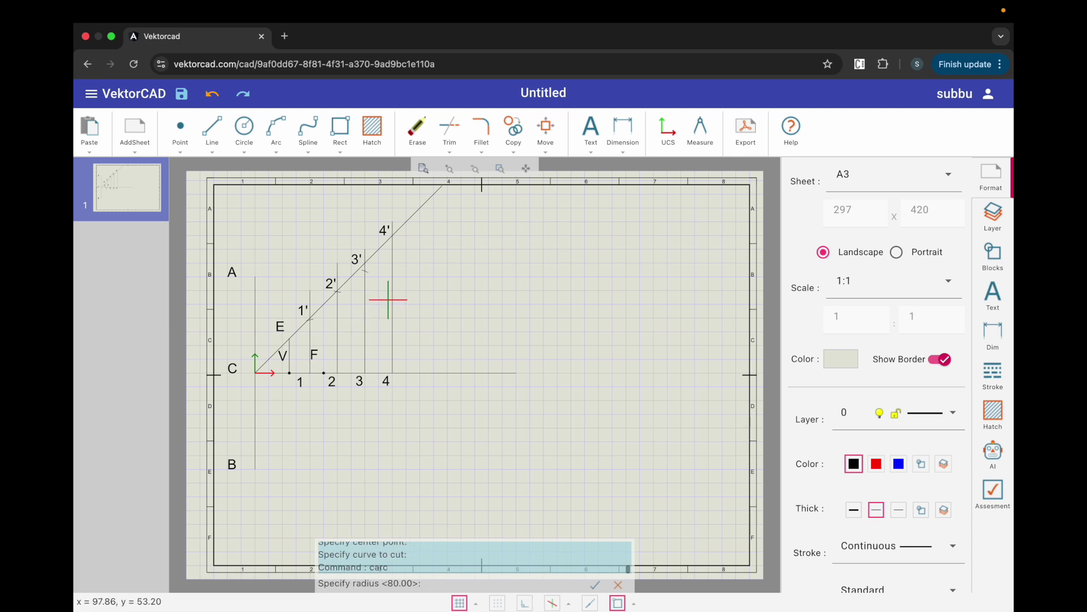
click(395, 374)
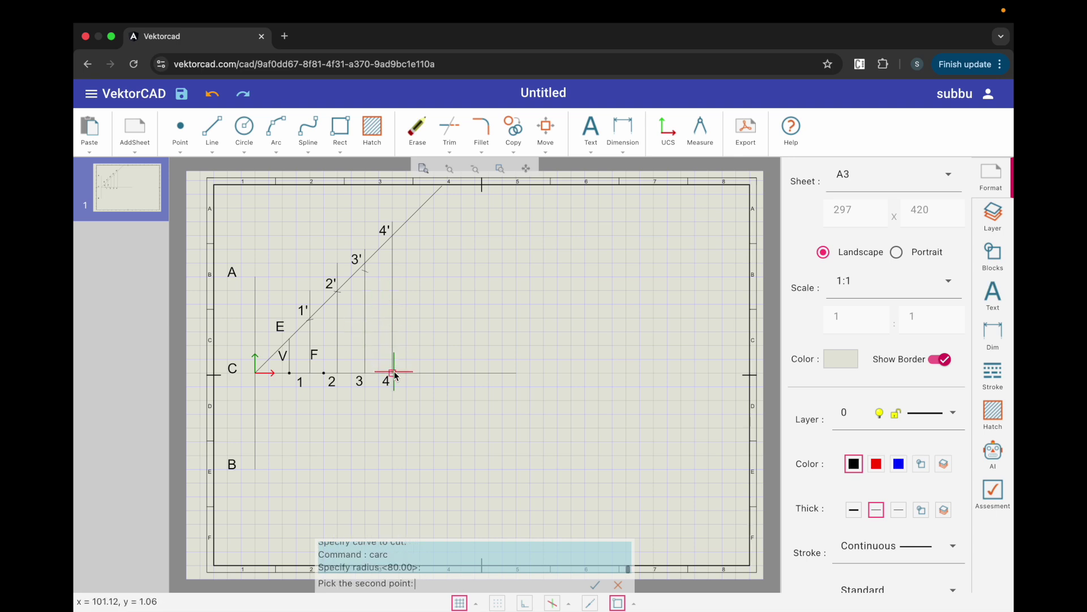
click(394, 240)
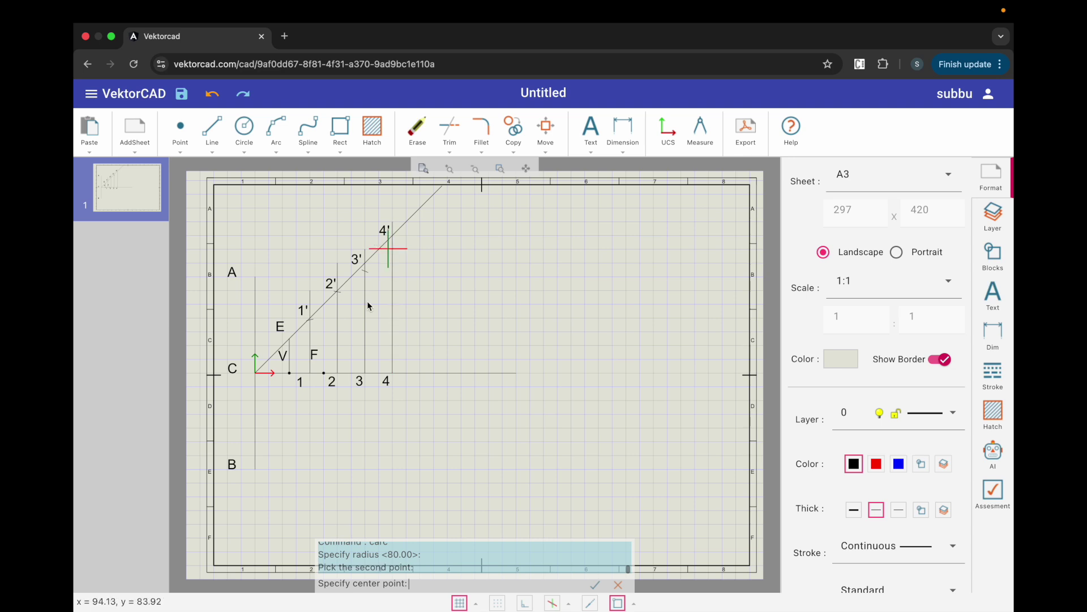
click(324, 374)
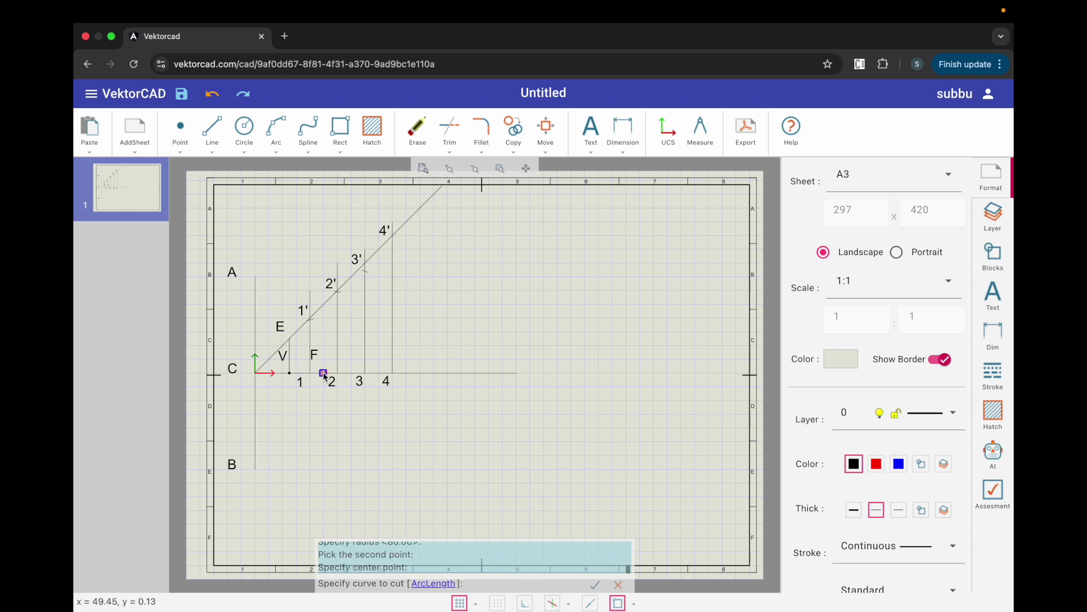
click(395, 332)
Mirror the inclined line and the verticals through 1–4 about the horizontal axis through C
click(519, 156)
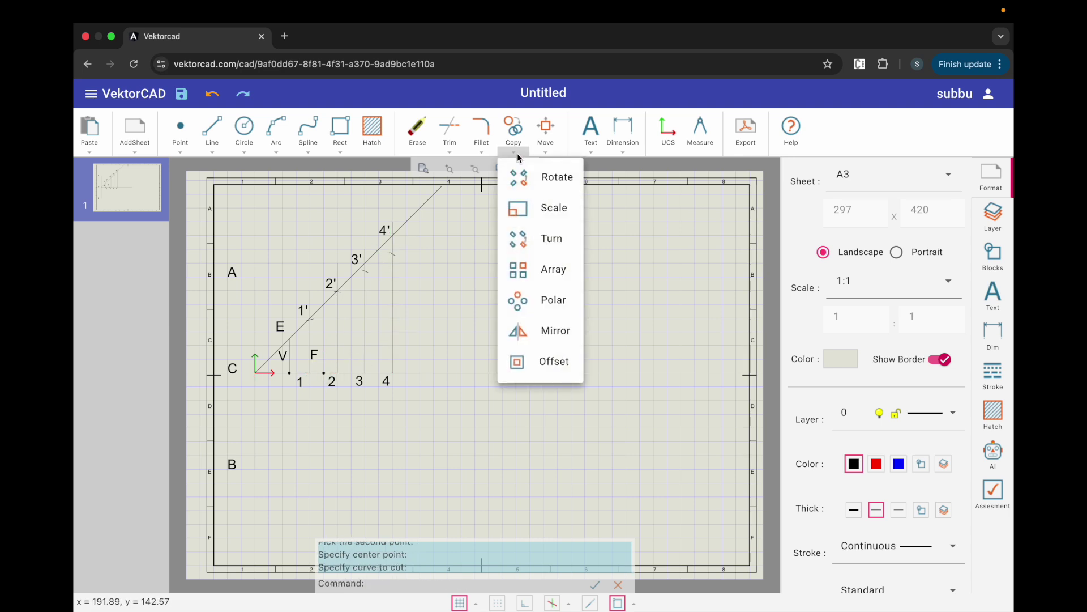
click(553, 331)
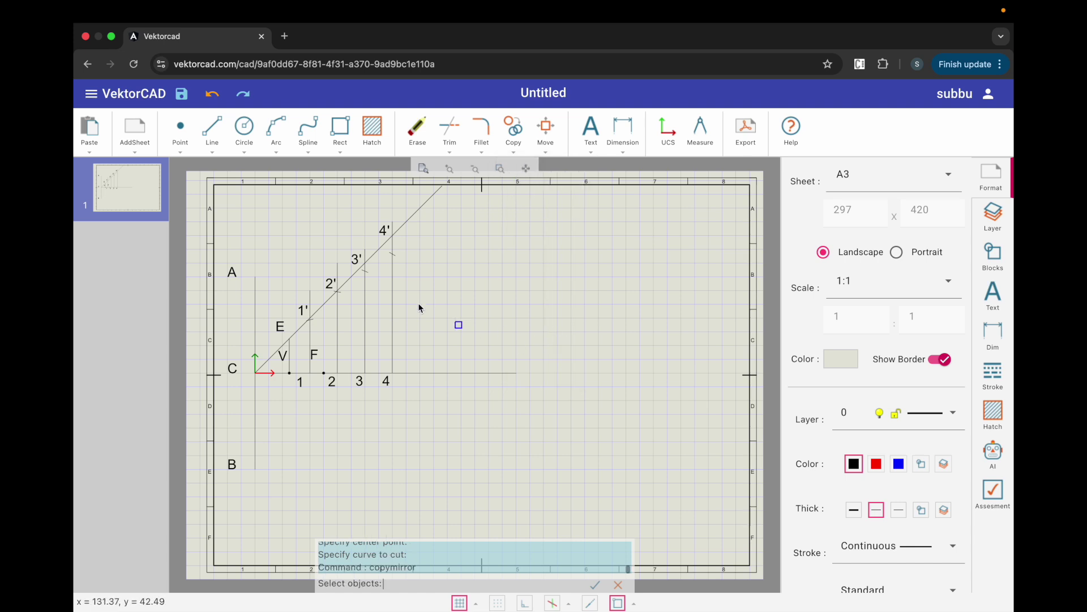
click(436, 327)
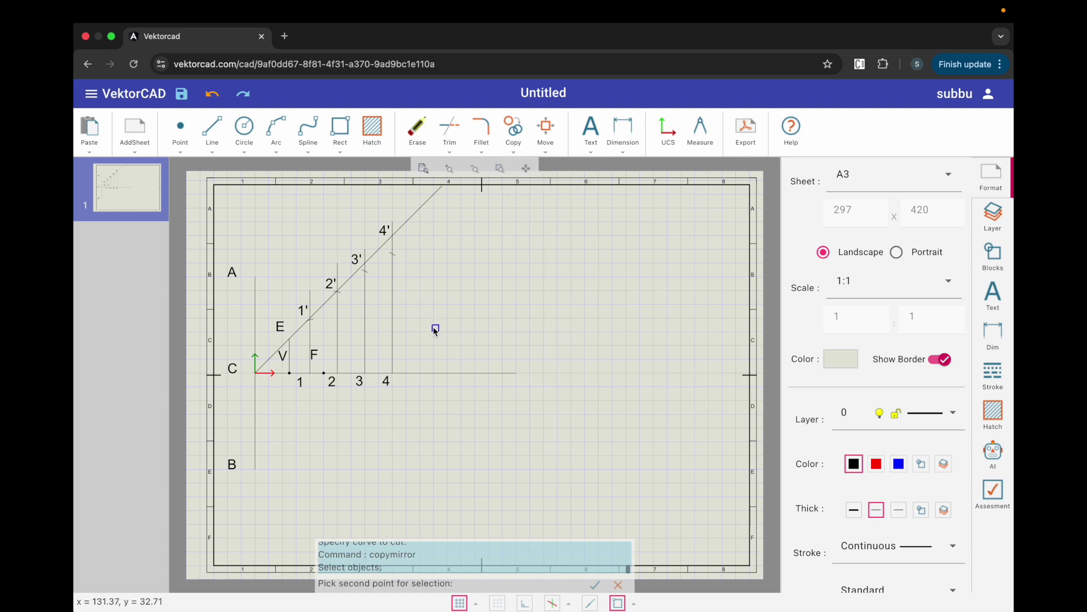
click(374, 242)
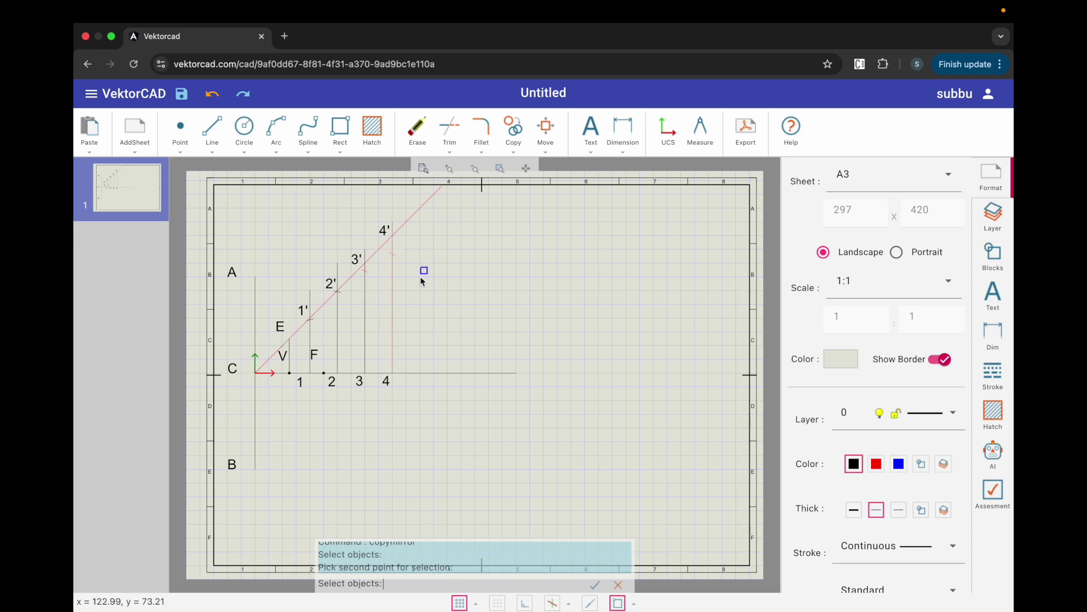
click(365, 324)
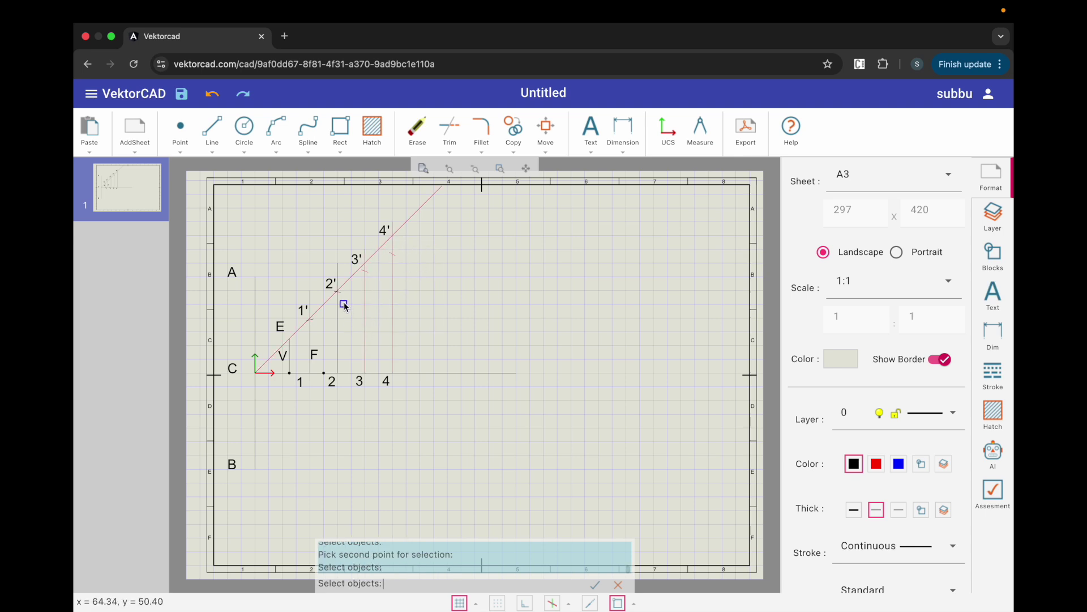
click(342, 295)
click(339, 323)
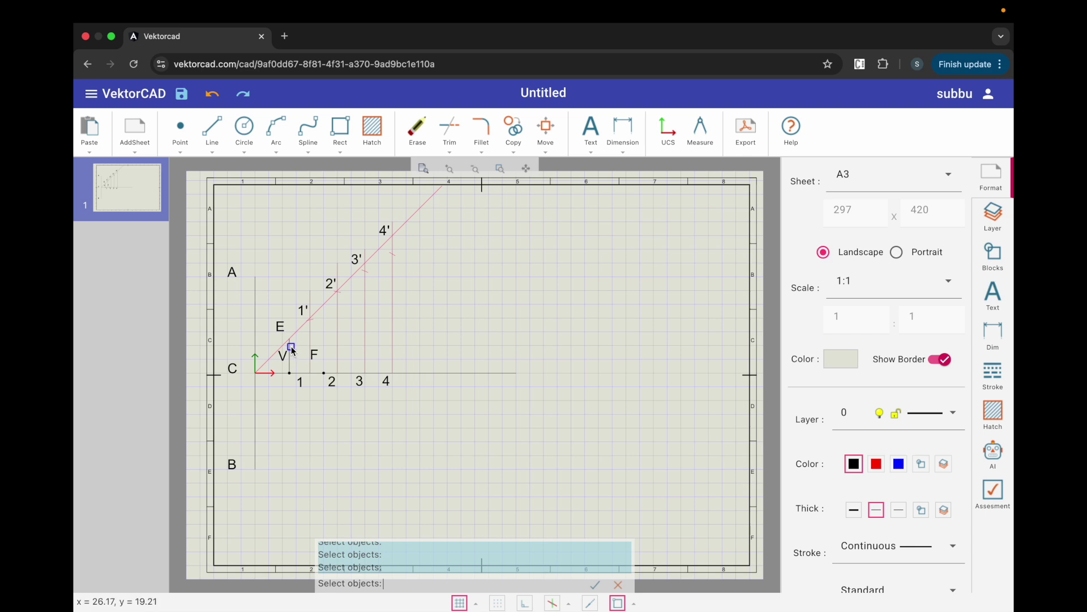
key(Return)
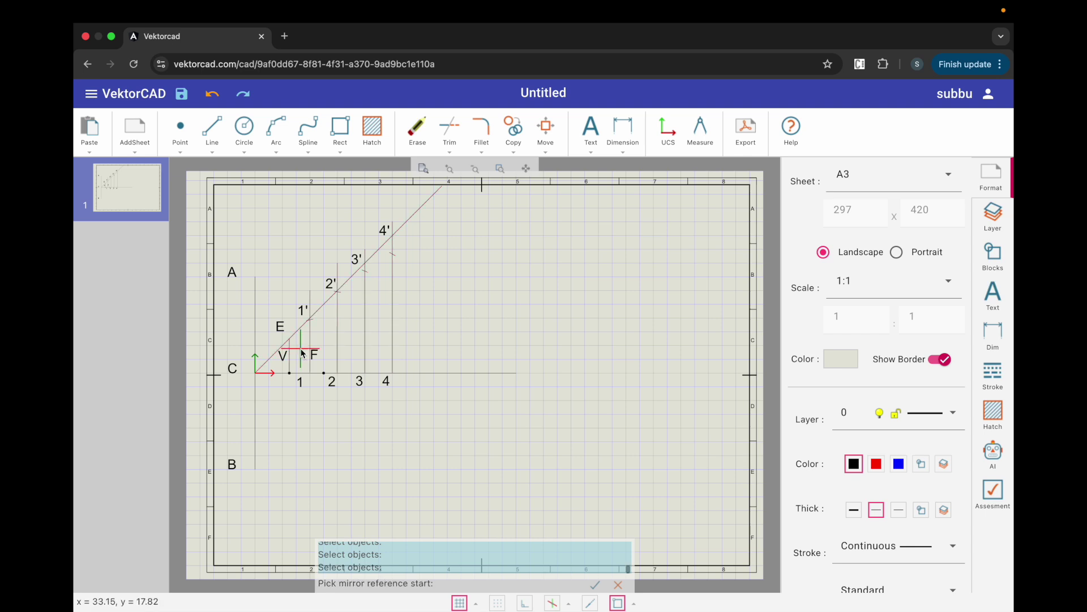
click(255, 372)
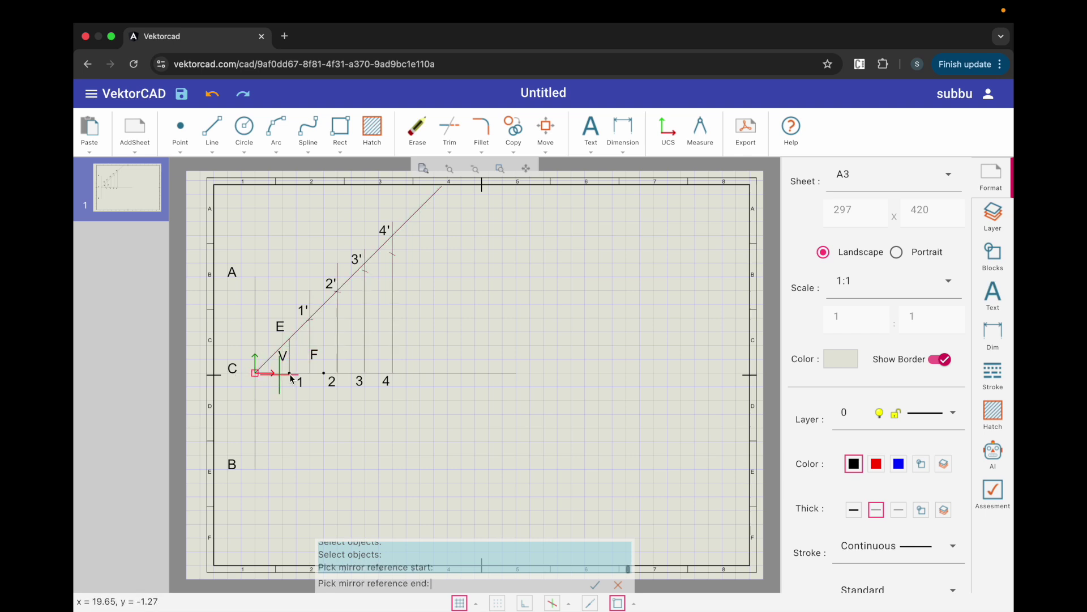
click(324, 373)
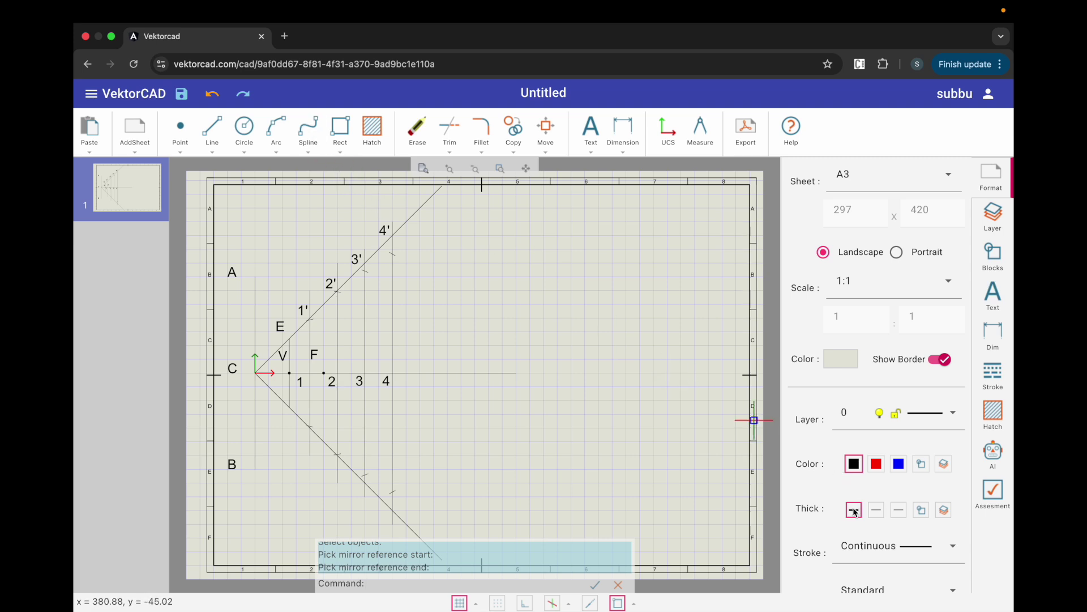
Start the thick spline at the 4' point and run it through 3', 2', 1' to vertex V
click(308, 134)
click(392, 255)
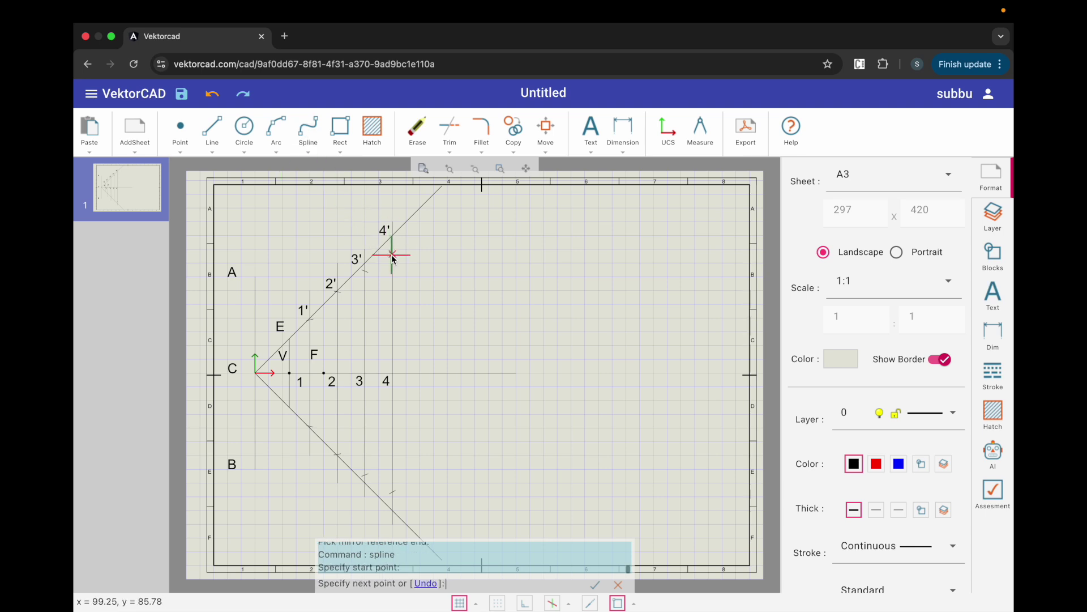
click(365, 271)
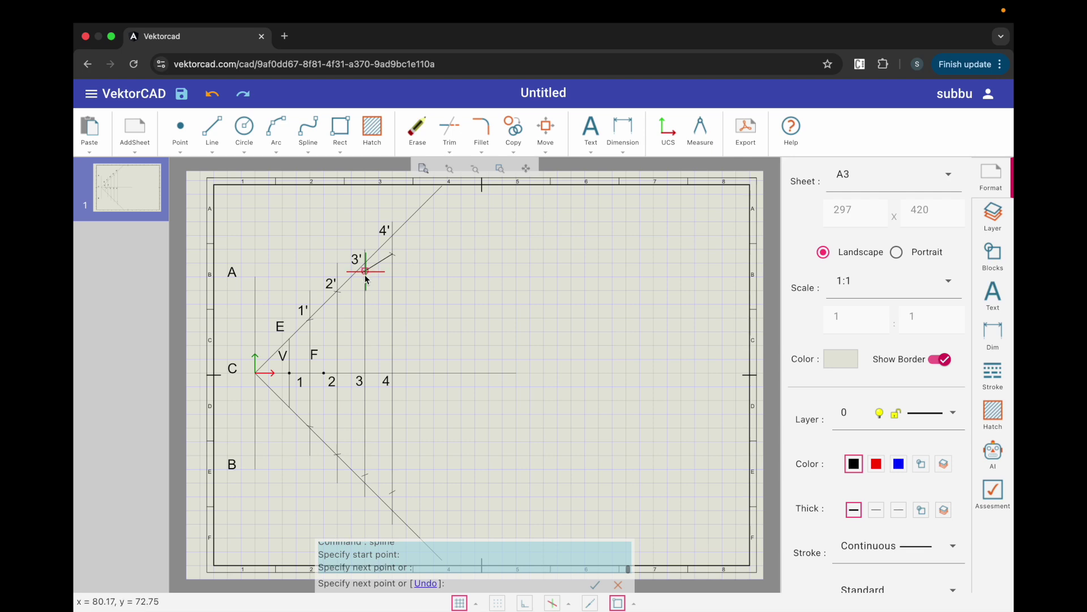
click(337, 291)
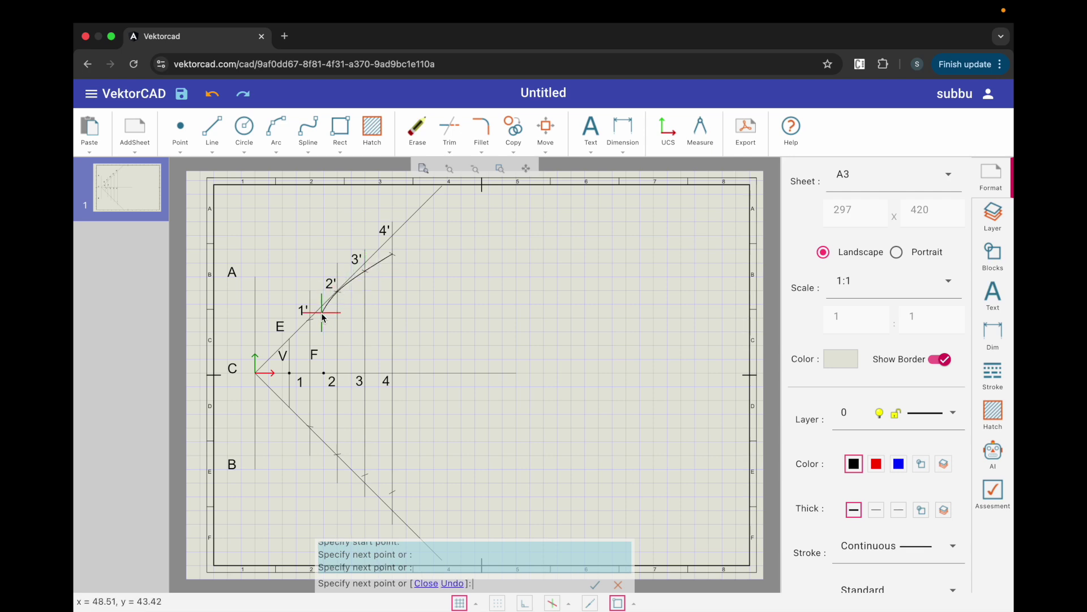
scroll(323, 314, up, 3)
scroll(323, 317, up, 2)
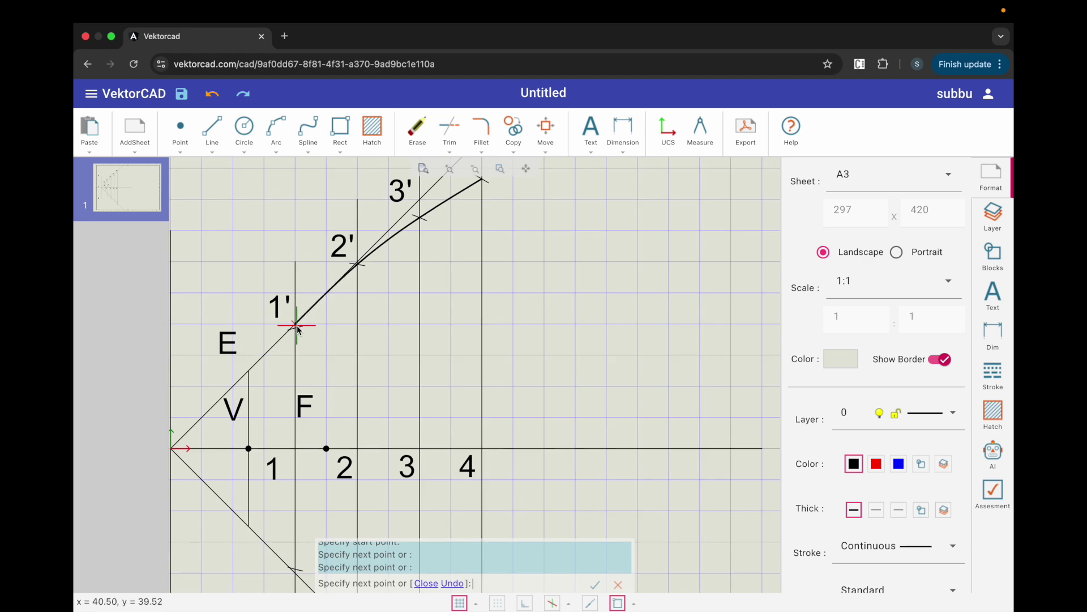
click(296, 329)
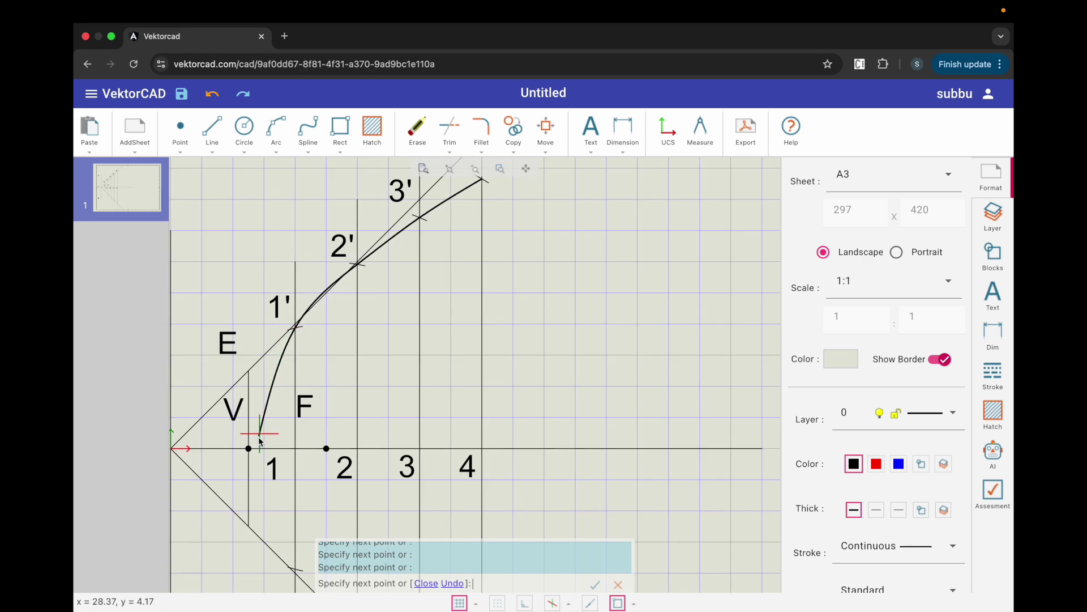
click(249, 449)
Continue the spline through the mirrored points on lines 1–4 and finish it at line 4
scroll(266, 498, down, 5)
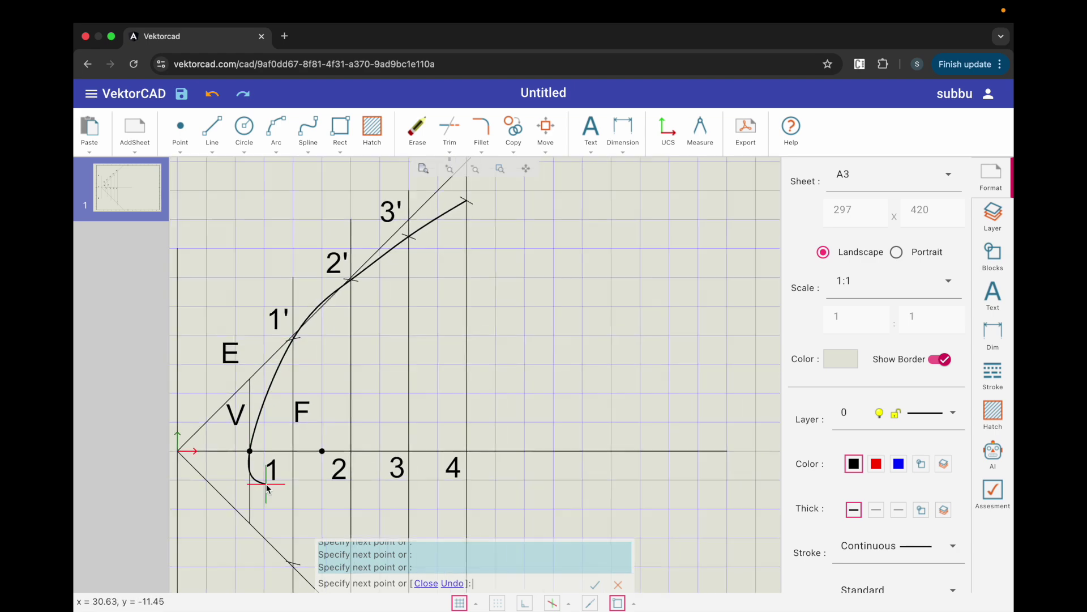
scroll(267, 513, up, 6)
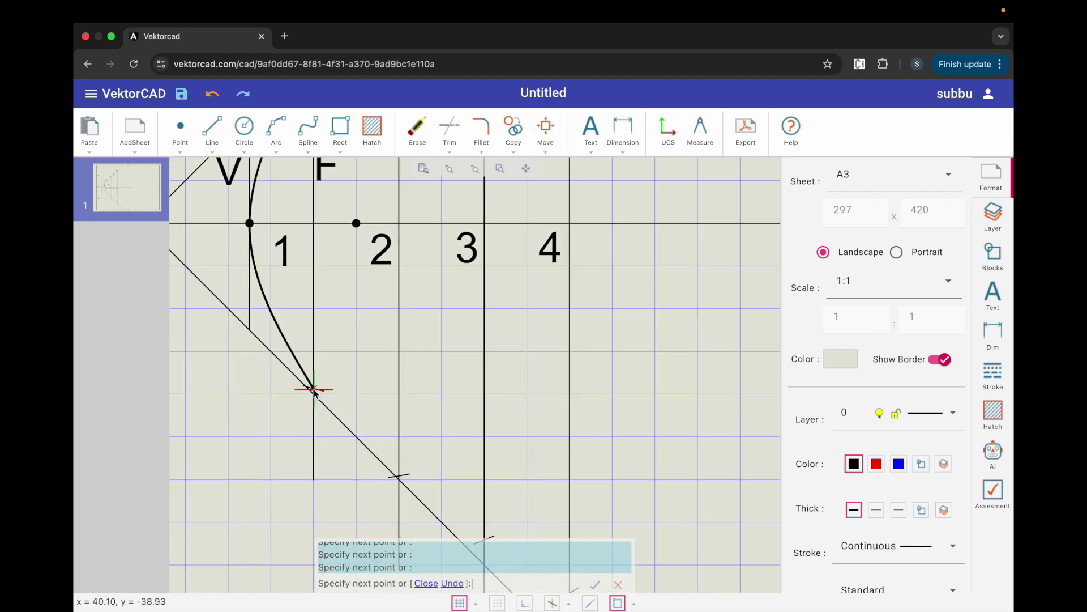
click(314, 389)
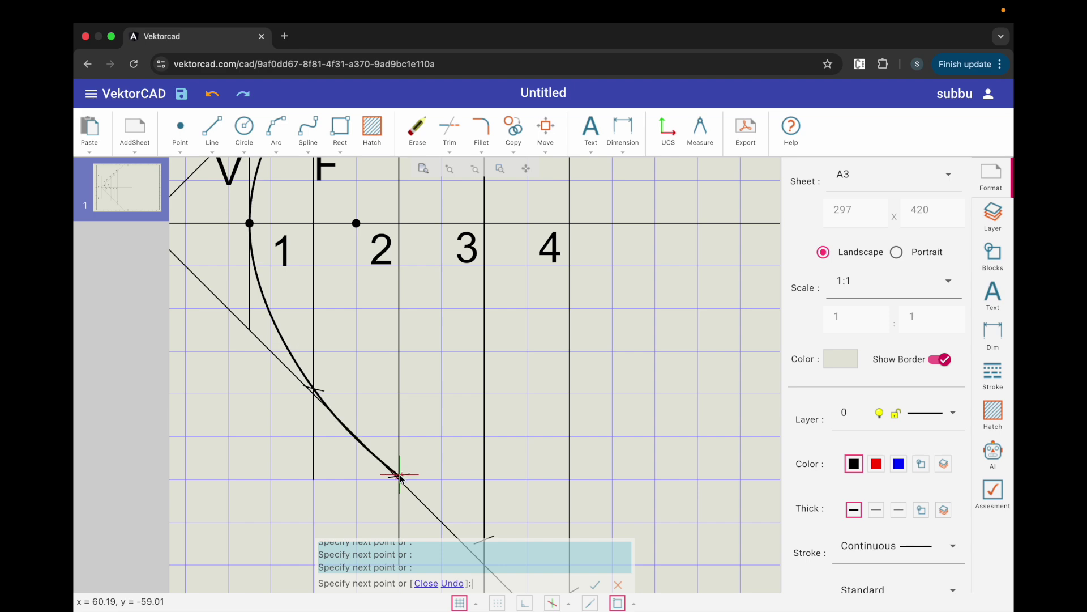
click(400, 476)
scroll(444, 449, down, 3)
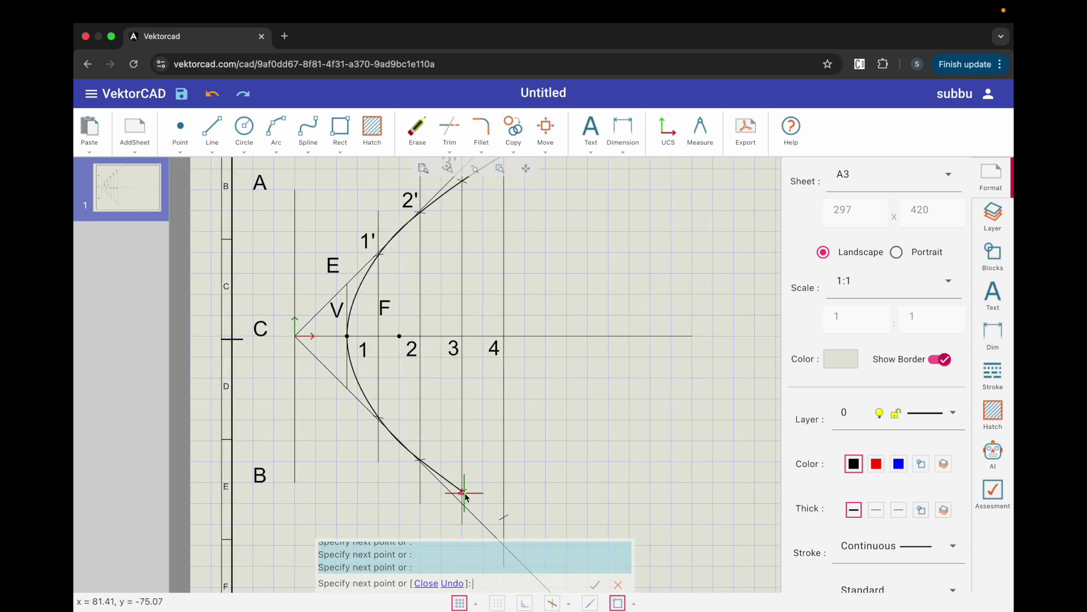
click(463, 491)
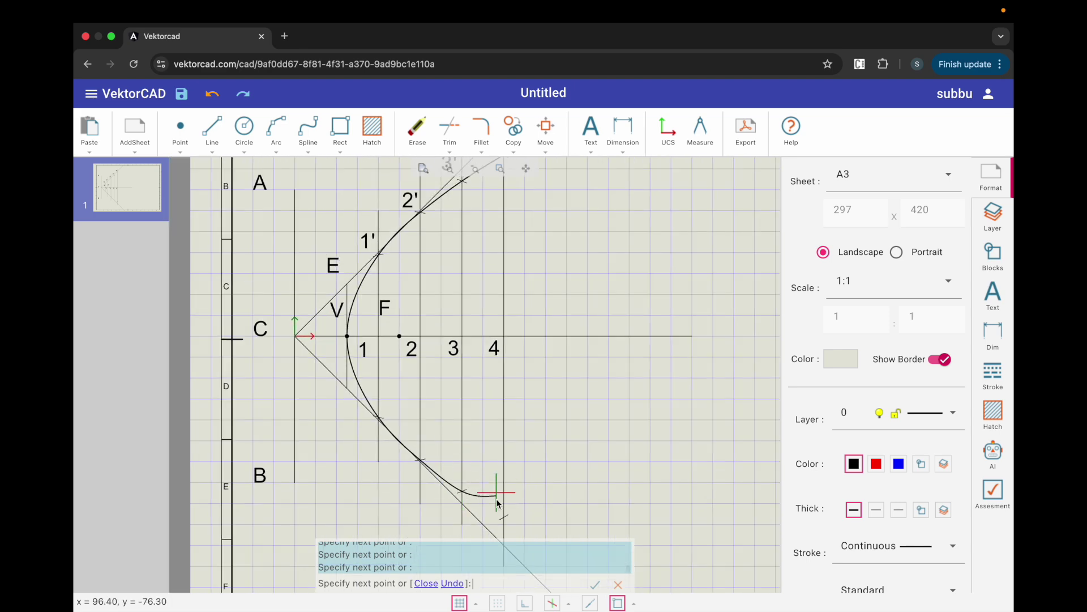
click(505, 518)
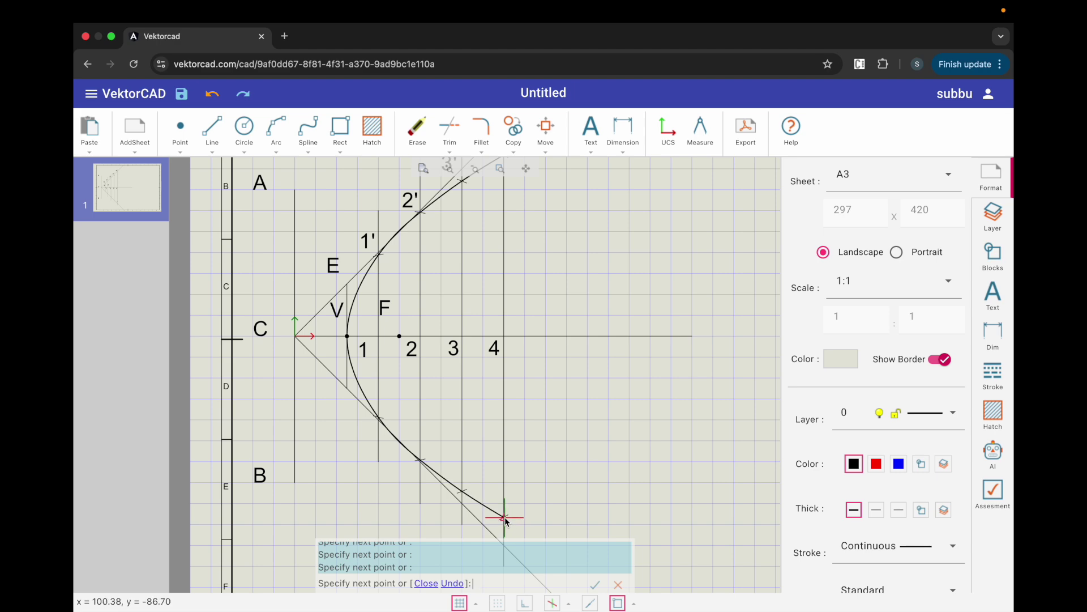
scroll(504, 518, up, 5)
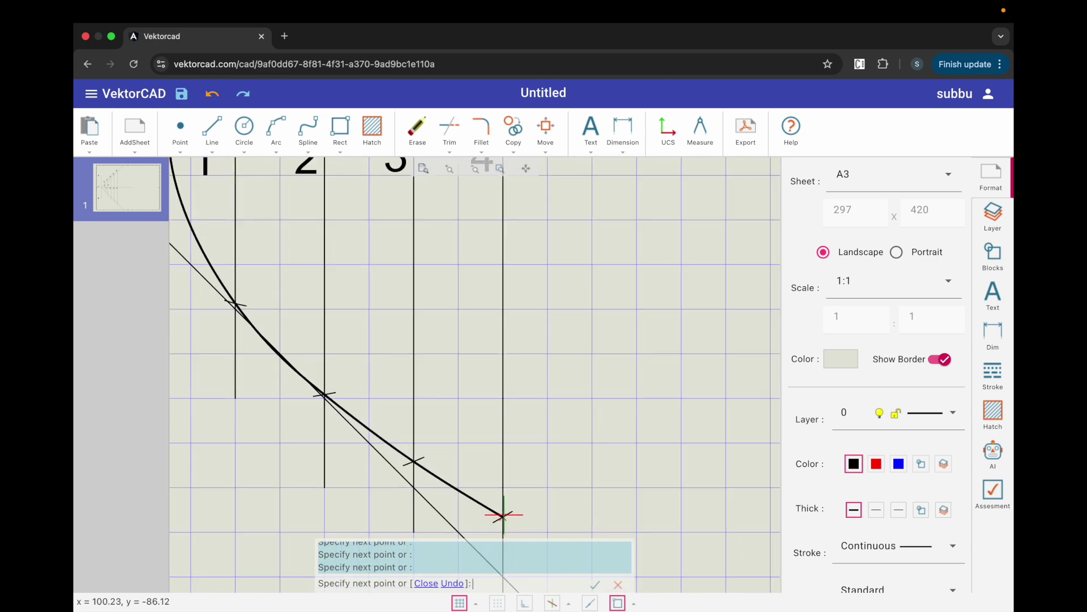
key(Return)
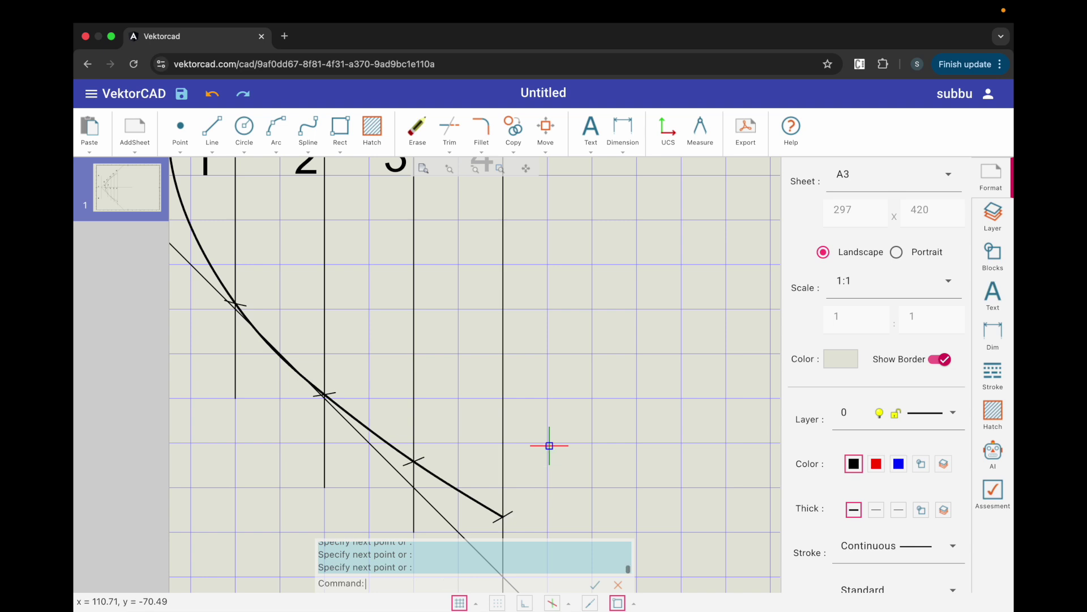
scroll(483, 459, down, 3)
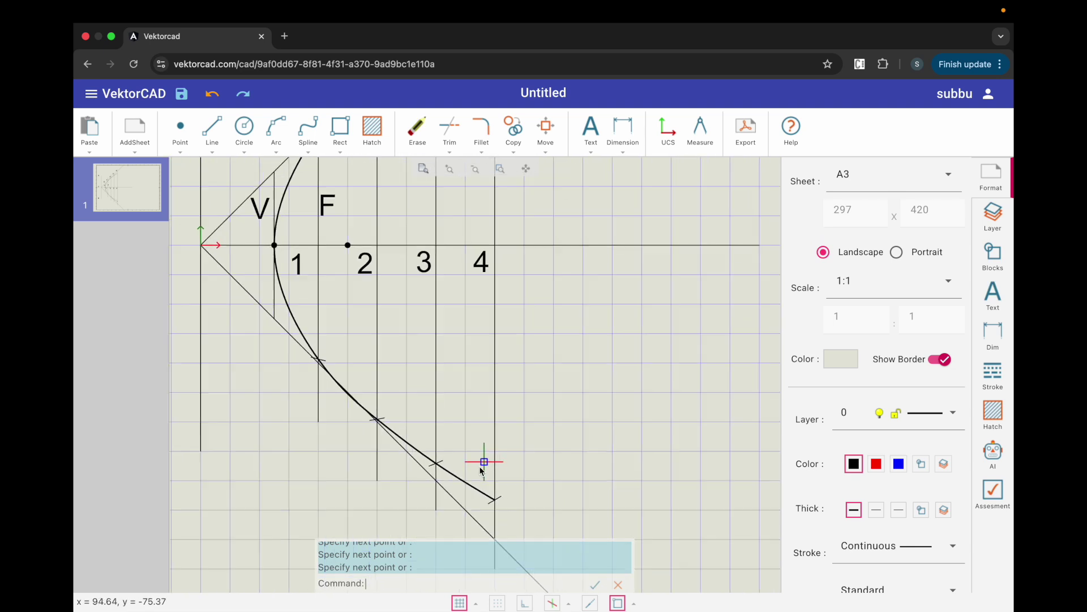
click(423, 169)
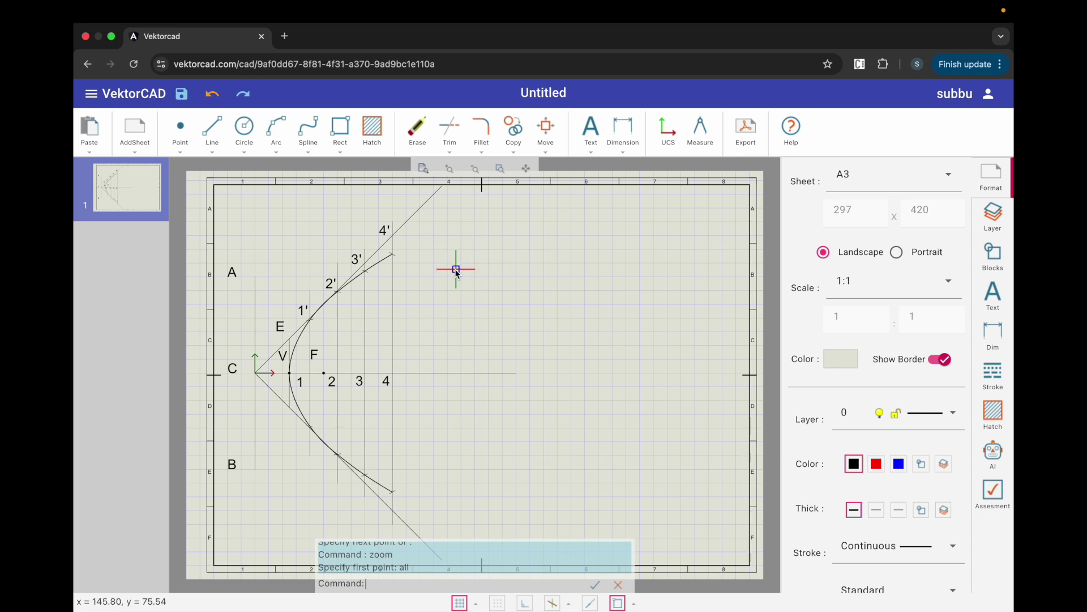
Place a point on the parabola below point 1 using Nearest snap
click(181, 138)
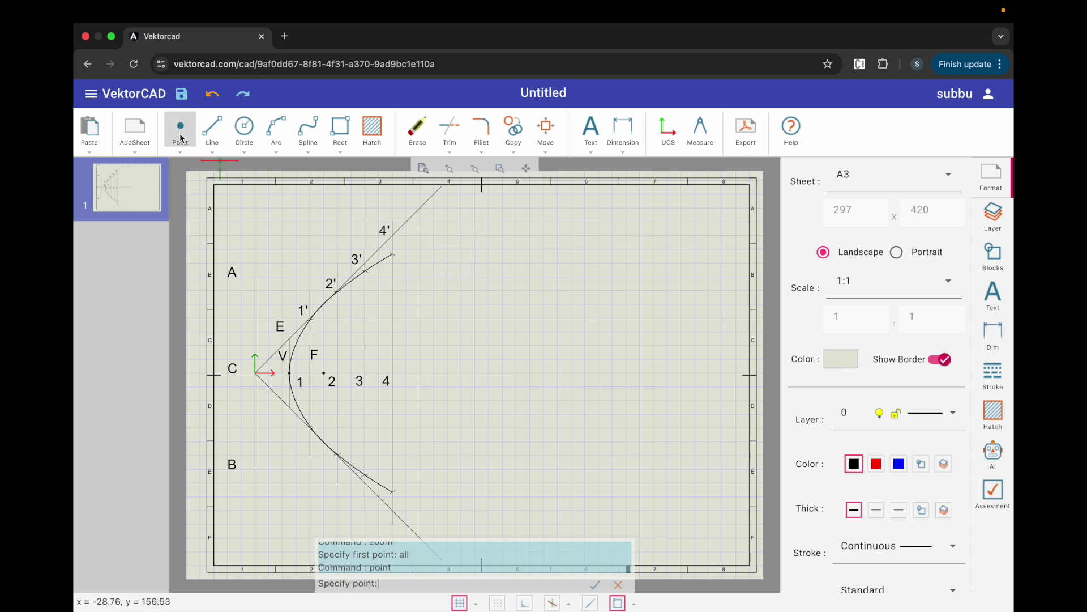
right_click(327, 423)
click(366, 409)
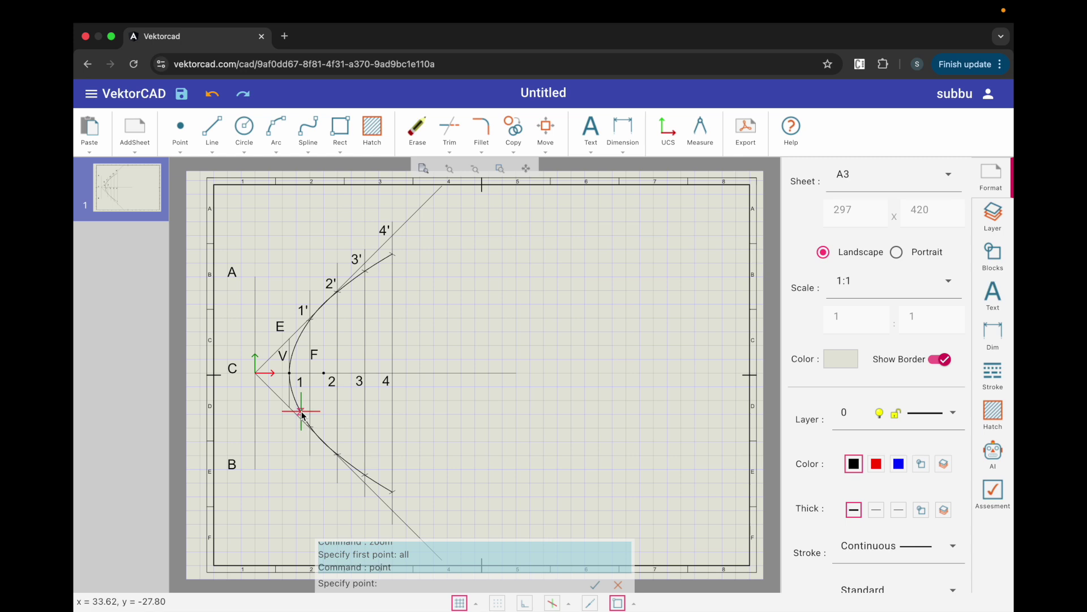
click(300, 411)
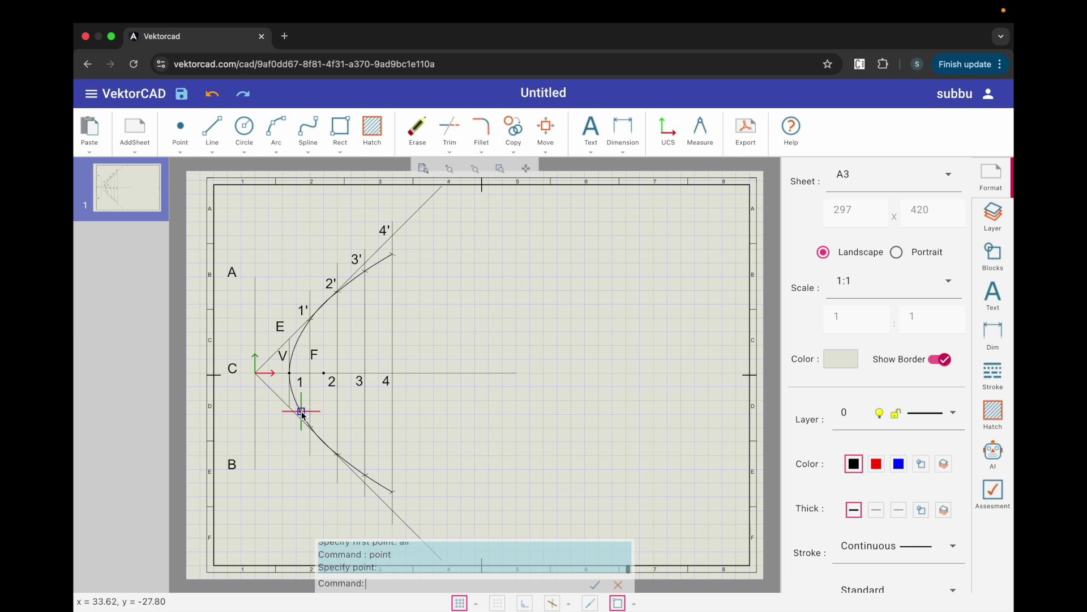
Label the new point with the text 'S' beside it
click(594, 133)
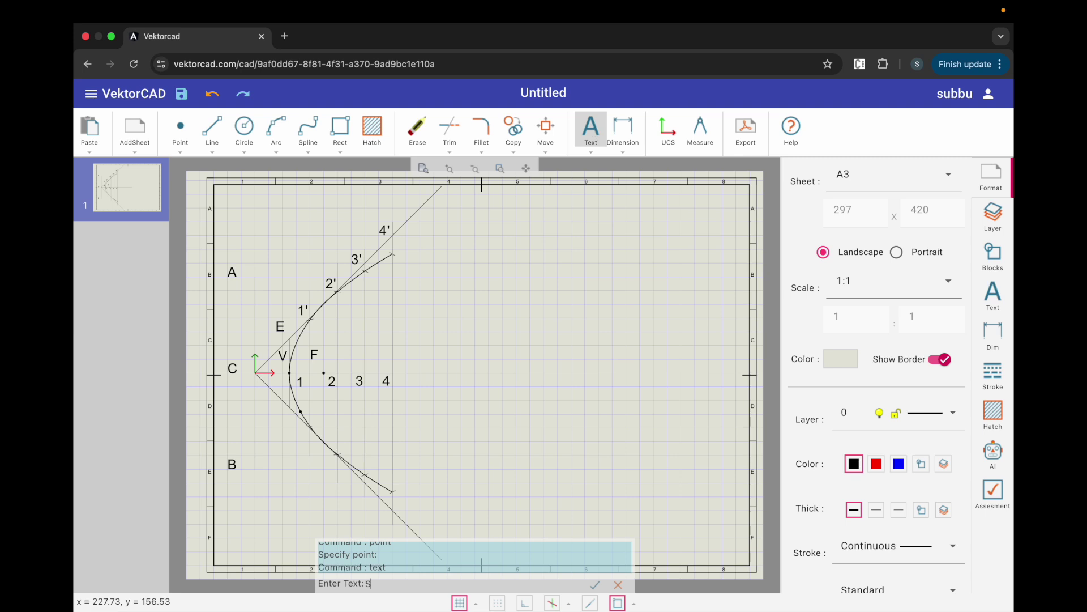
text(S)
key(Return)
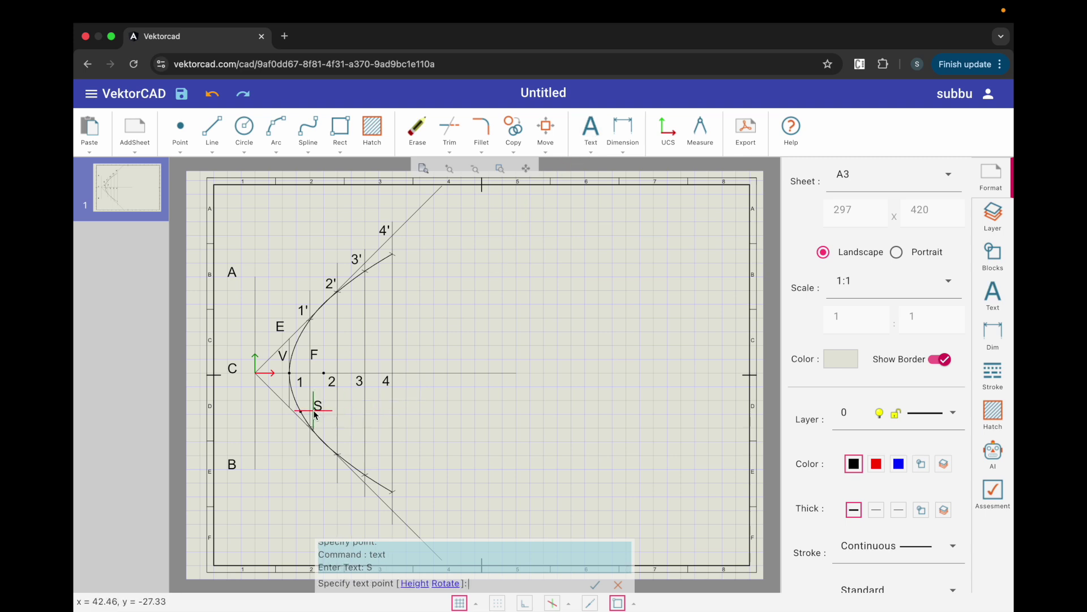
click(315, 413)
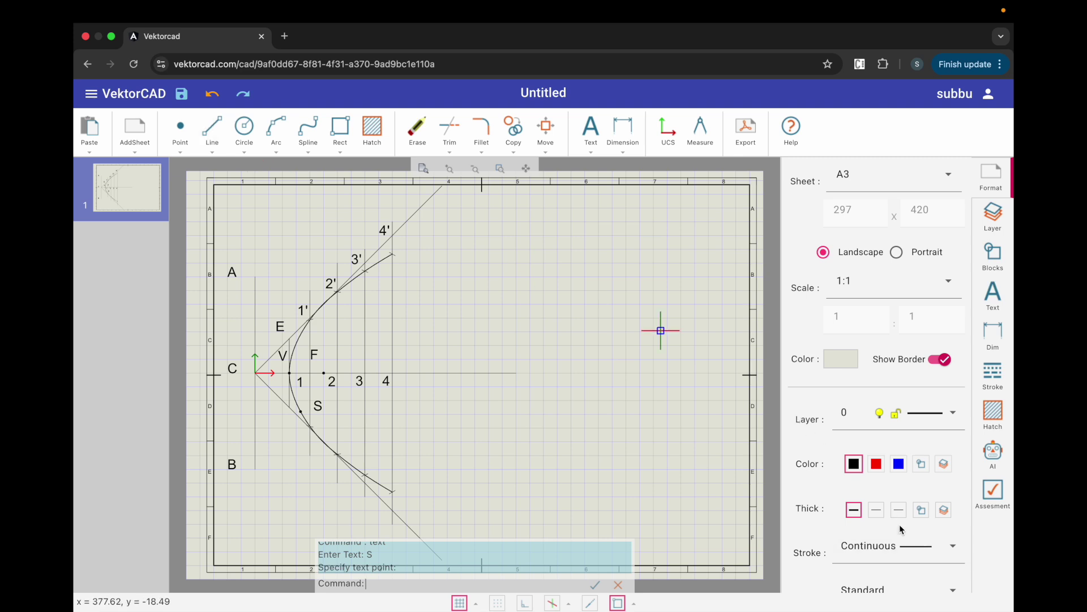
Draw a line from point S to the focus F
click(213, 129)
click(301, 410)
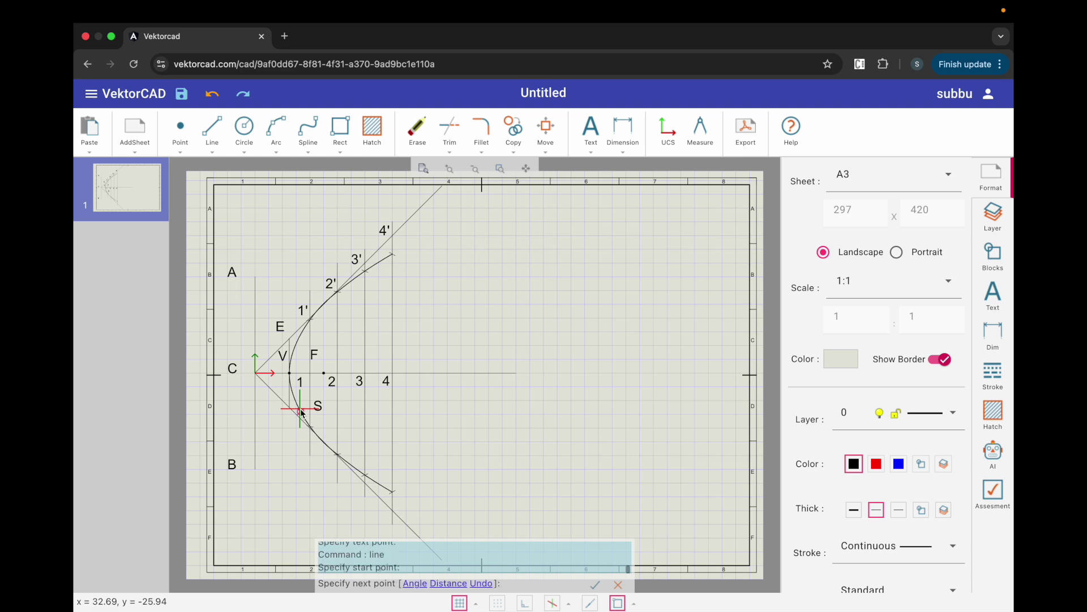
click(324, 375)
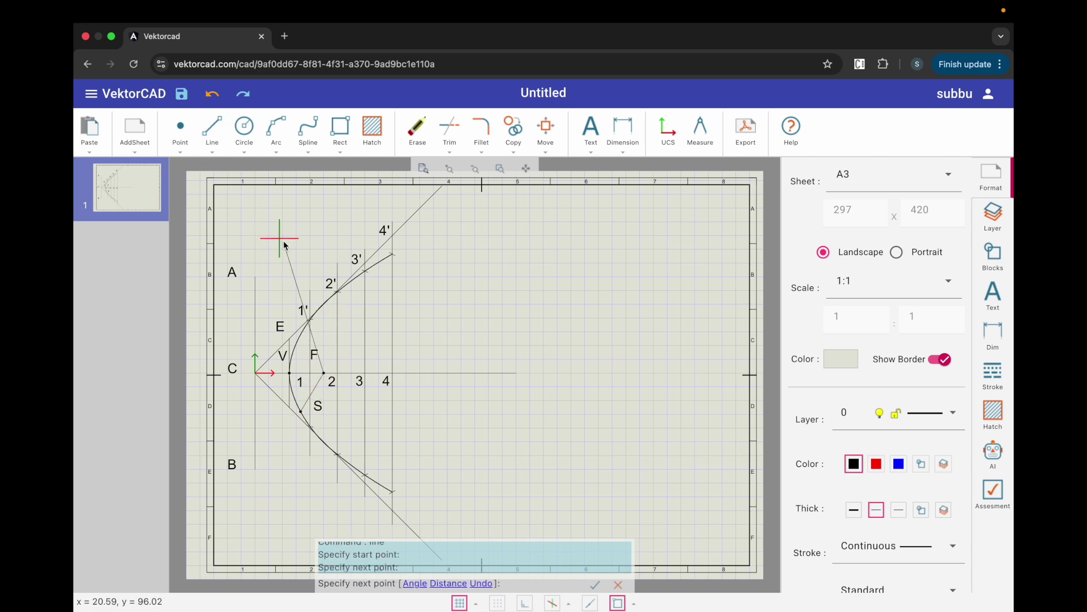
key(Escape)
Draw a perpendicular to SF at F extending up-left to the directrix
click(213, 158)
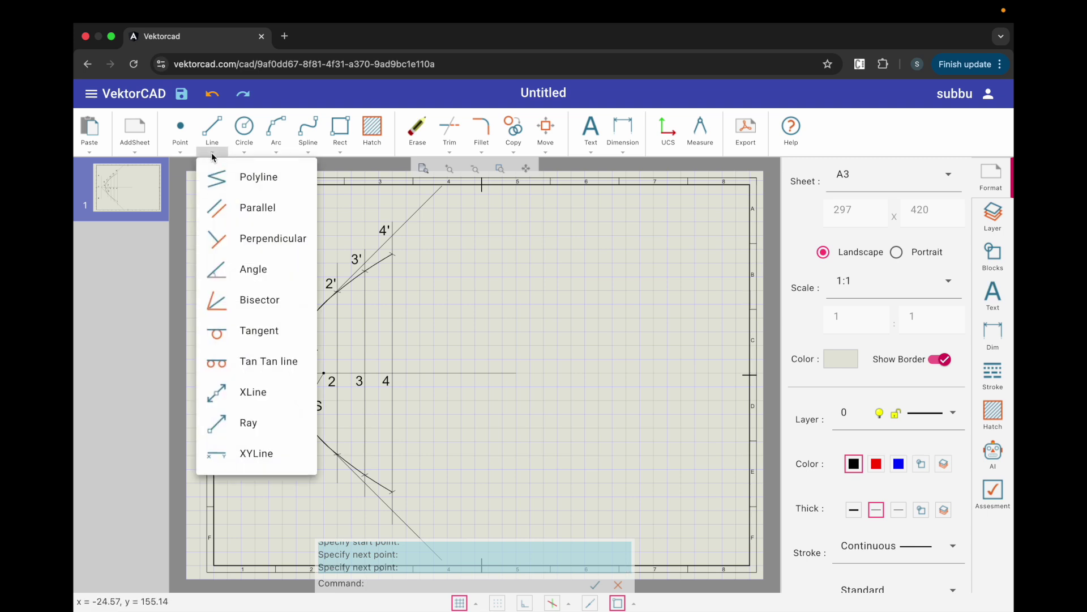
click(244, 239)
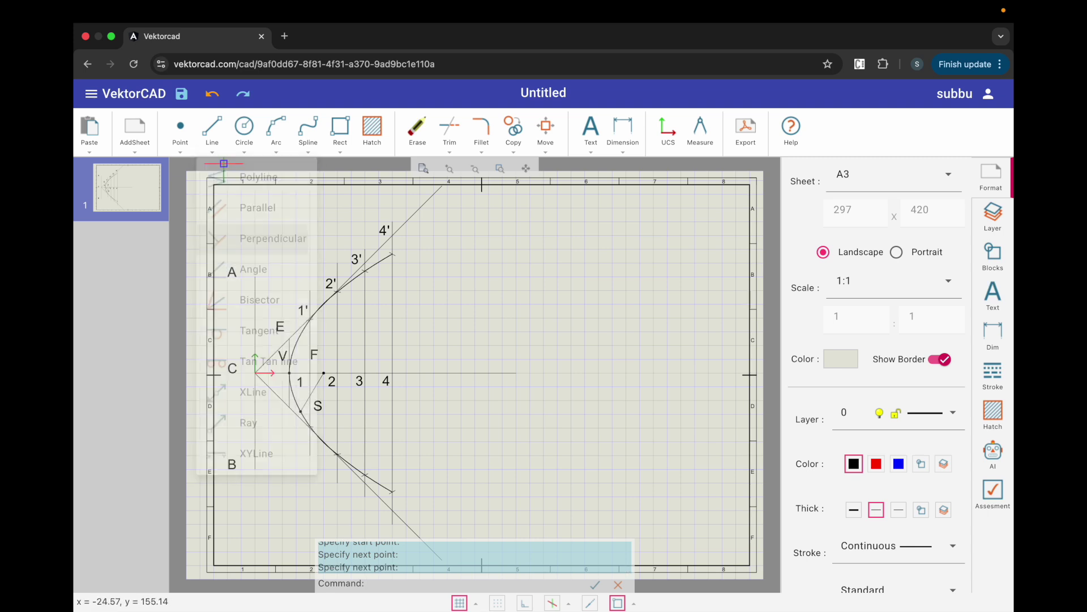
click(317, 382)
click(324, 376)
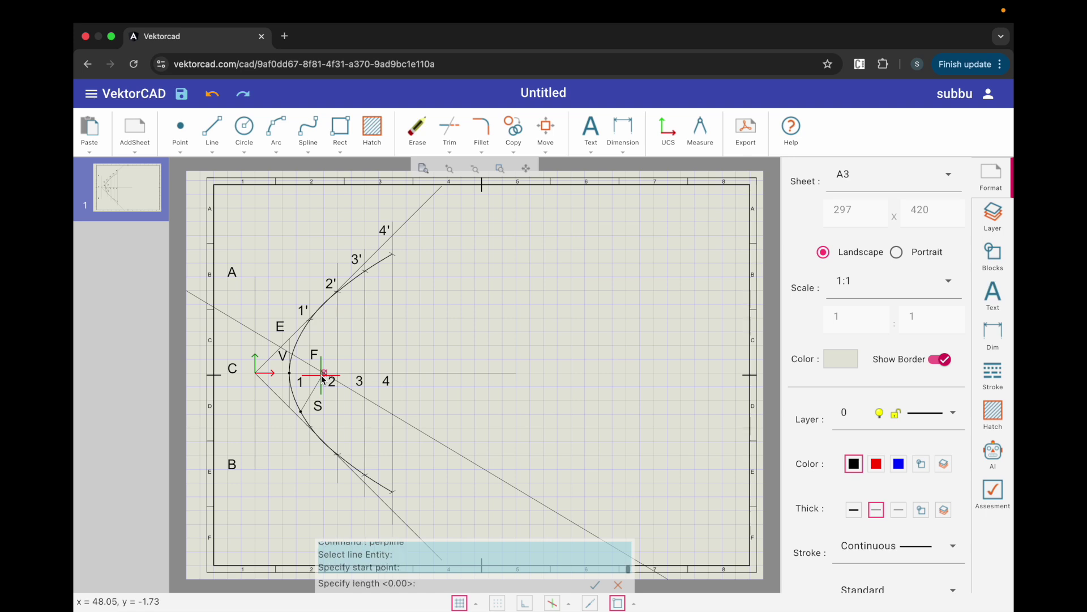
click(243, 315)
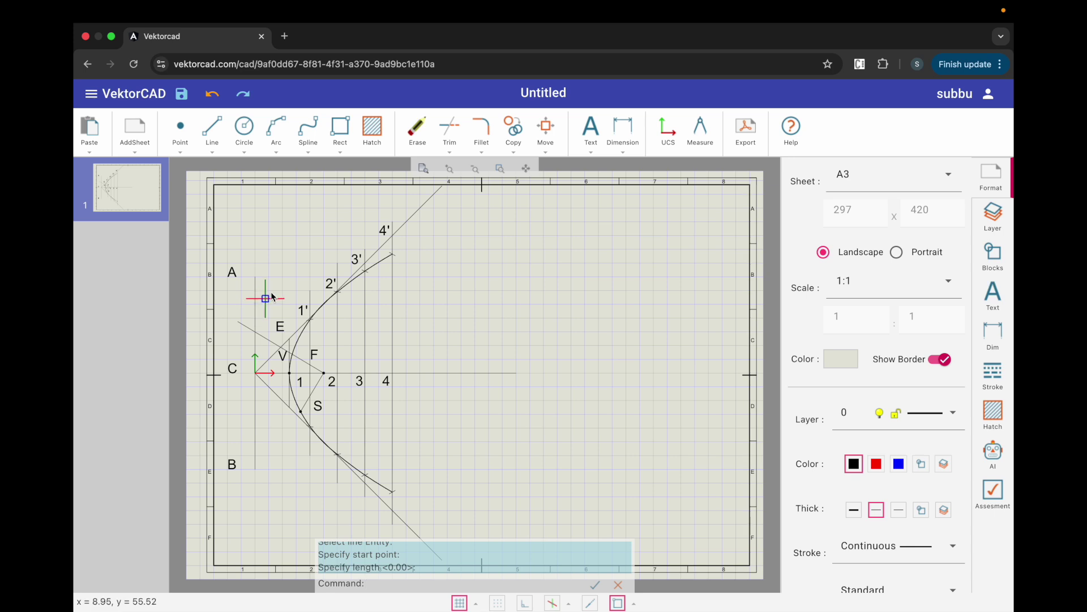
Draw the tangent from the perpendicular's directrix point through S, extending below S
click(214, 135)
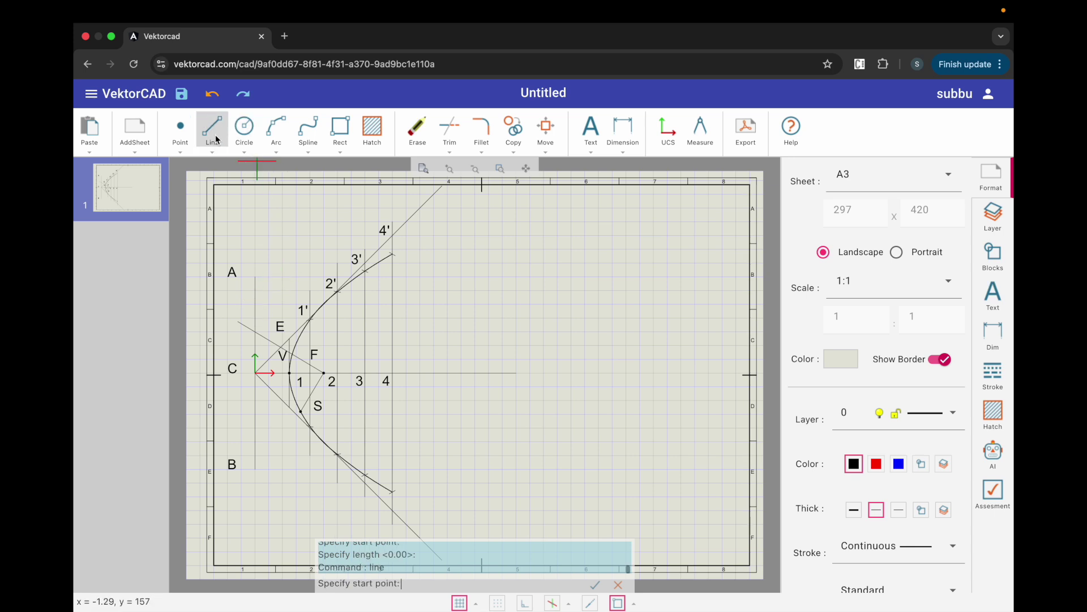
click(255, 333)
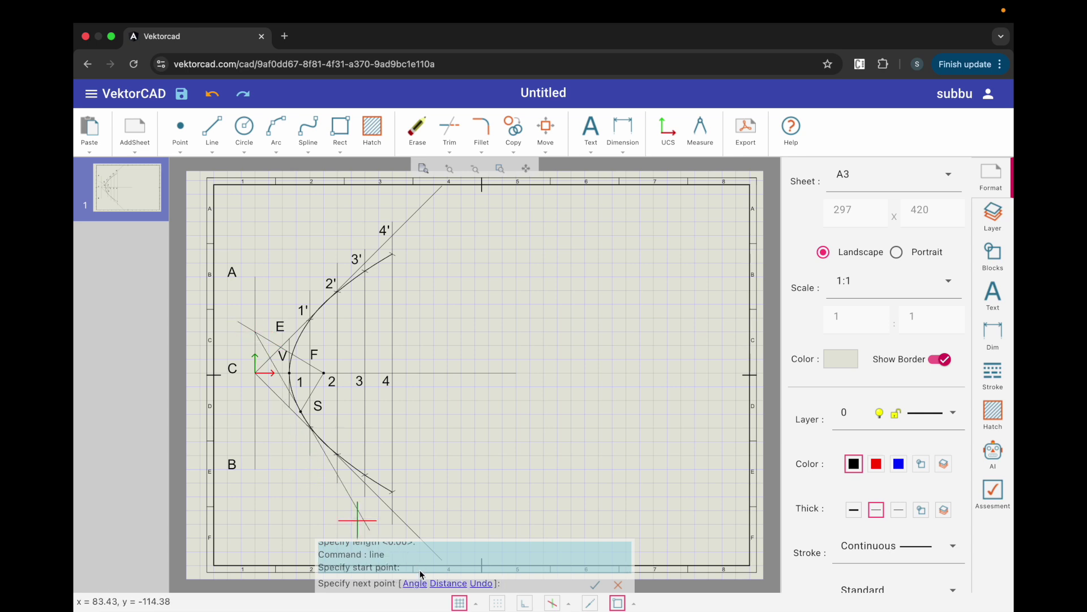
click(417, 584)
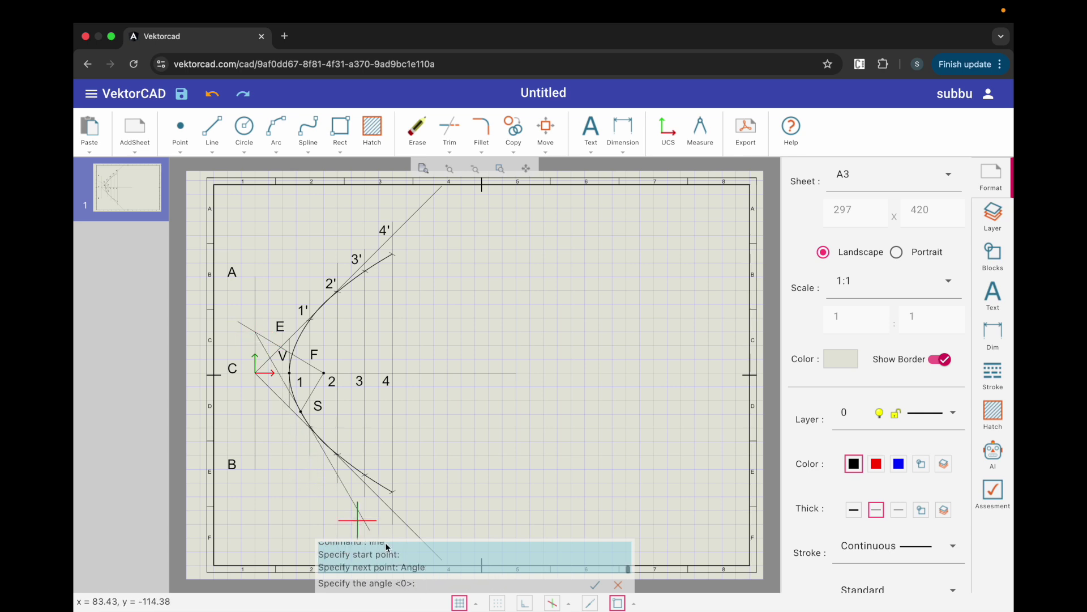
click(300, 413)
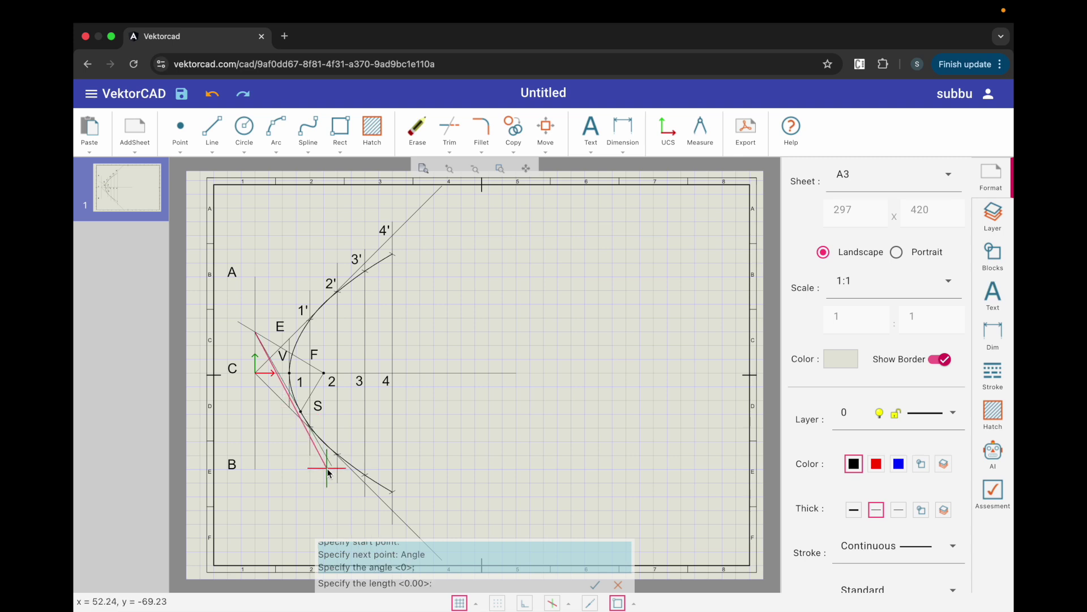
click(337, 521)
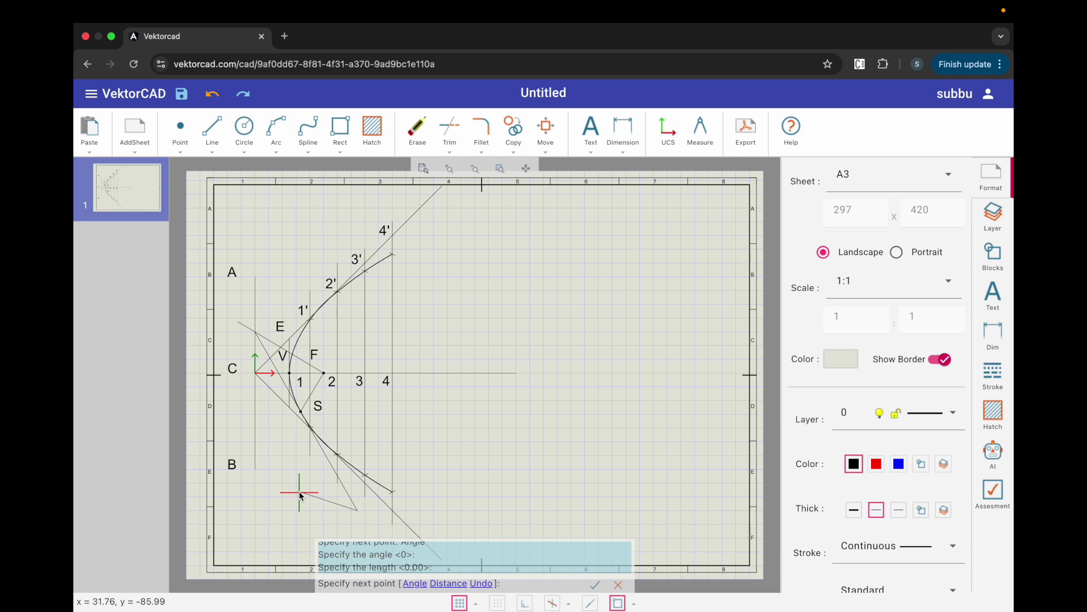
key(Return)
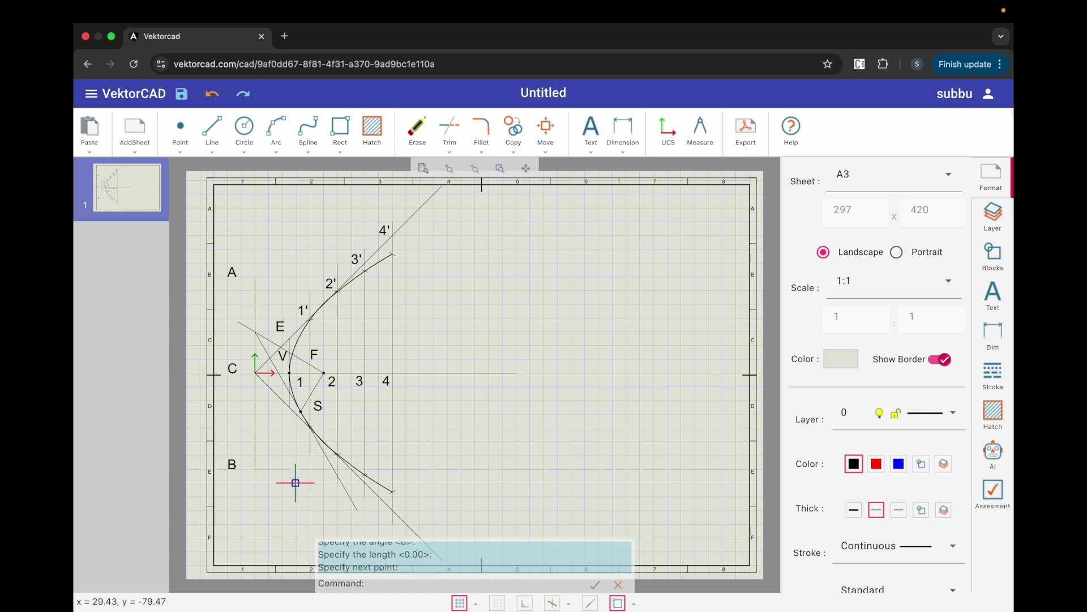
click(215, 152)
Draw the normal from S perpendicular to the tangent, ending up-left of S
click(273, 238)
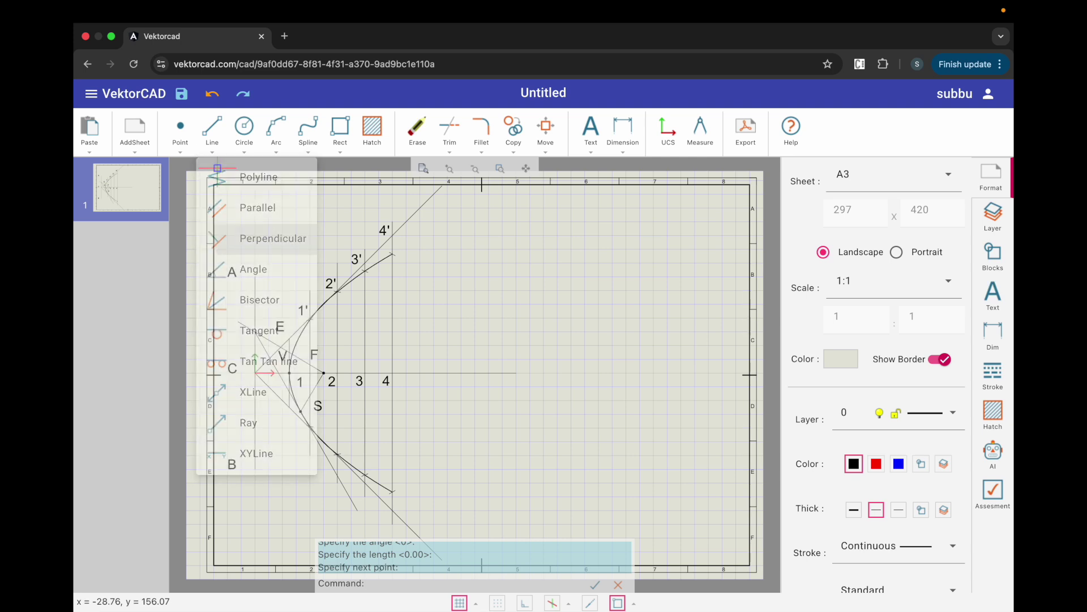
click(327, 460)
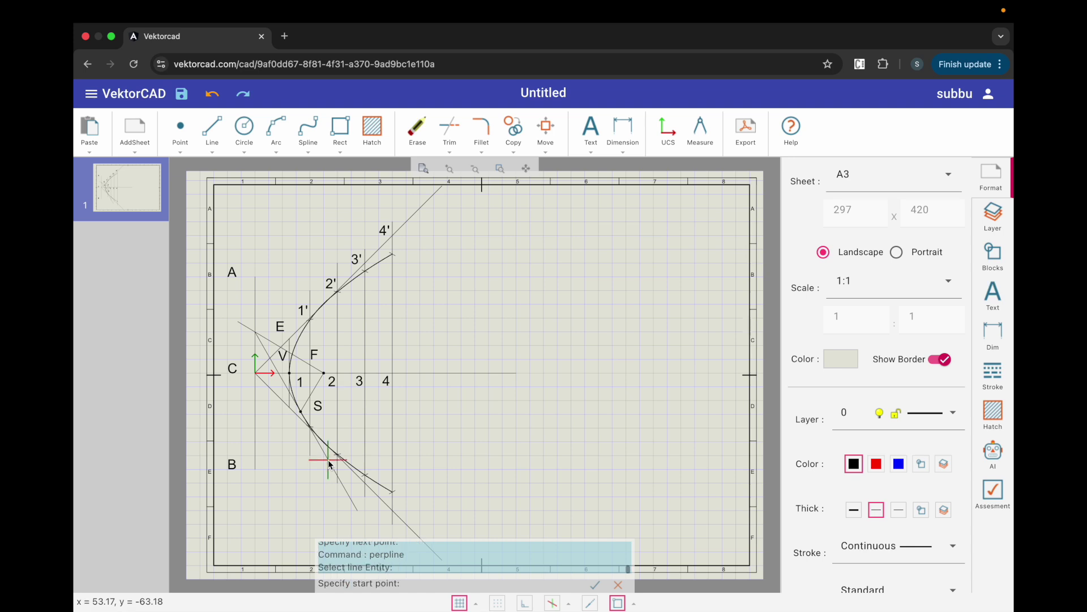
click(303, 416)
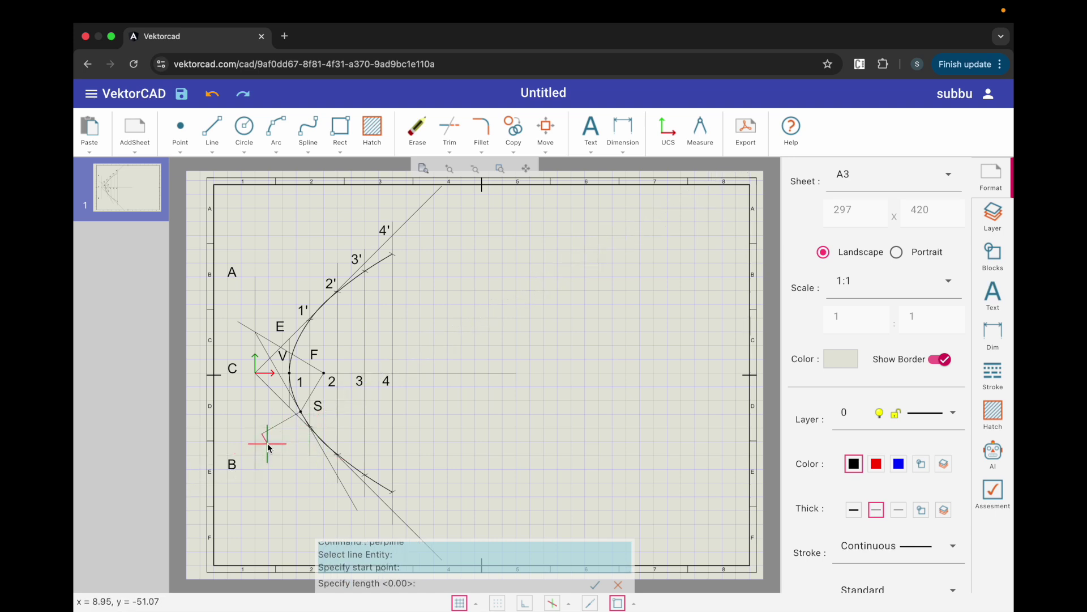
click(268, 448)
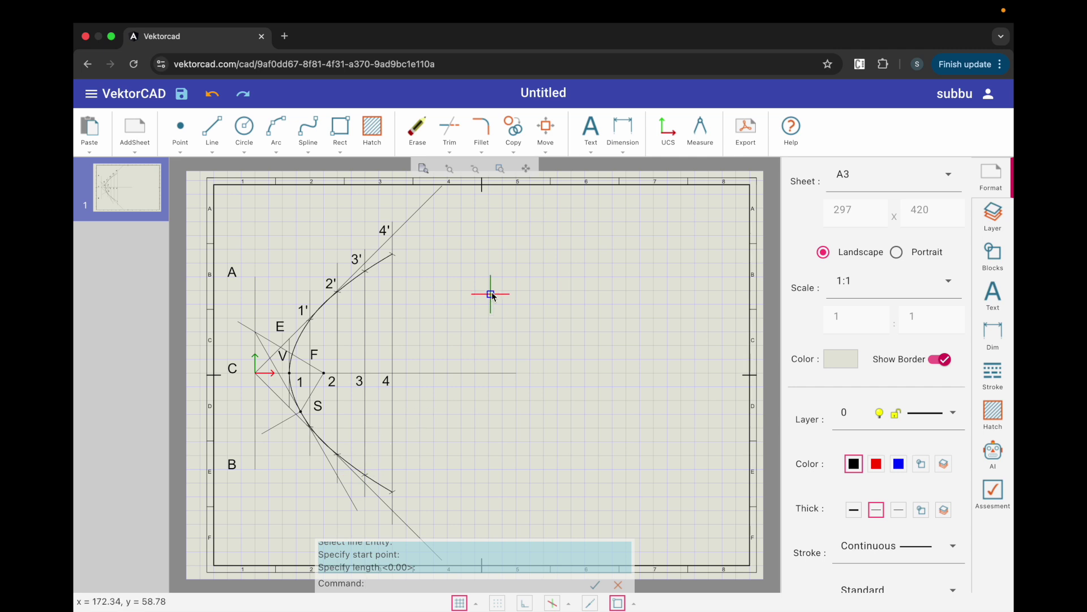
click(424, 168)
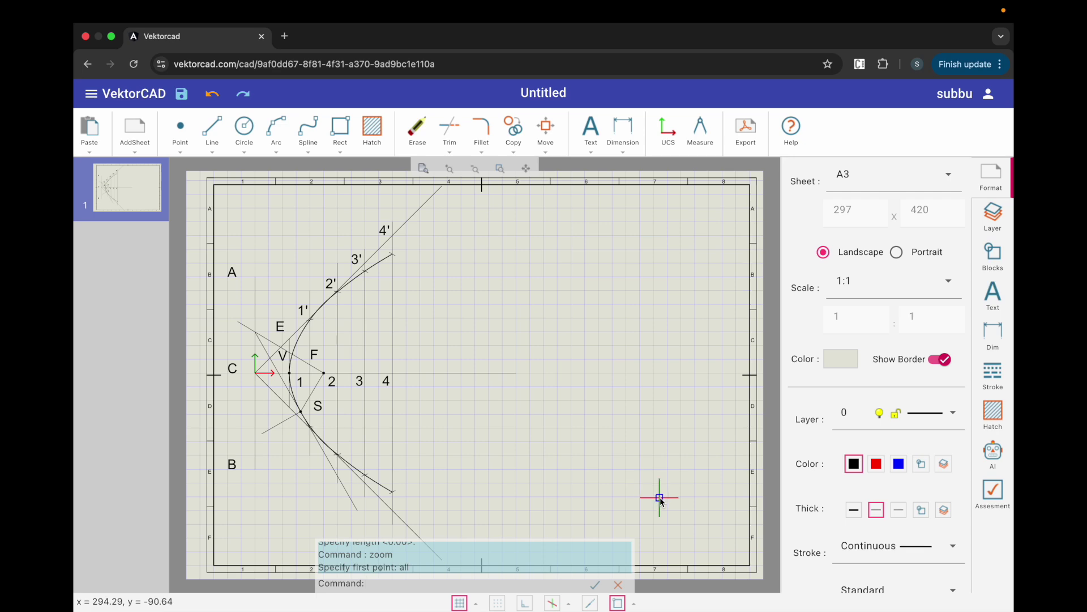